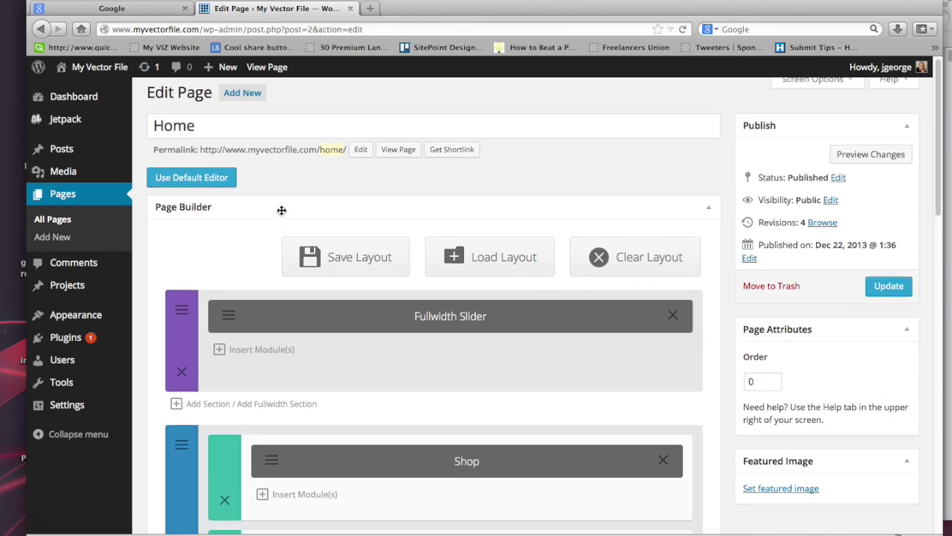
- Look over the Home page's builder layout and open the Fullwidth Slider module's settings
{"action": "scroll", "coordinate": [281, 212], "scroll_direction": "down", "scroll_amount": 1}
{"action": "scroll", "coordinate": [282, 212], "scroll_direction": "down", "scroll_amount": 6}
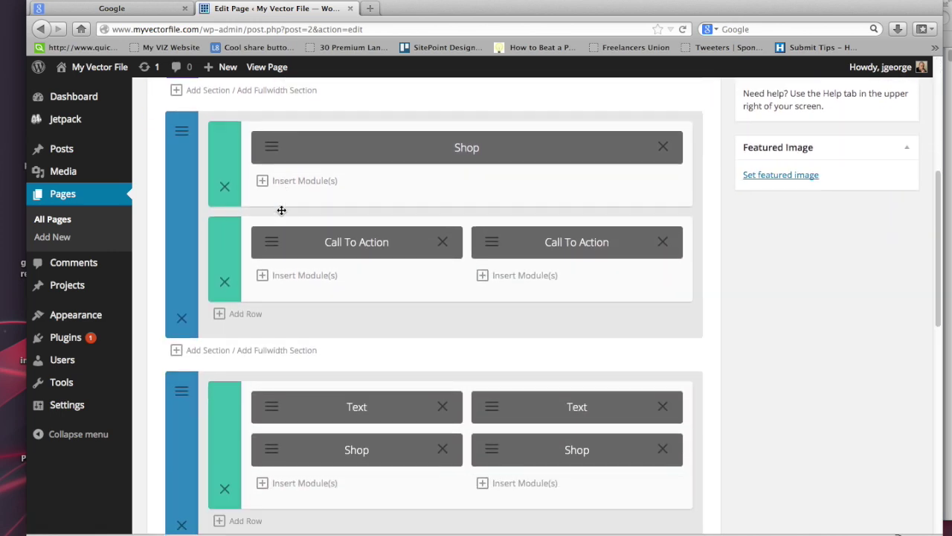
{"action": "scroll", "coordinate": [282, 210], "scroll_direction": "up", "scroll_amount": 3}
{"action": "scroll", "coordinate": [281, 210], "scroll_direction": "up", "scroll_amount": 4}
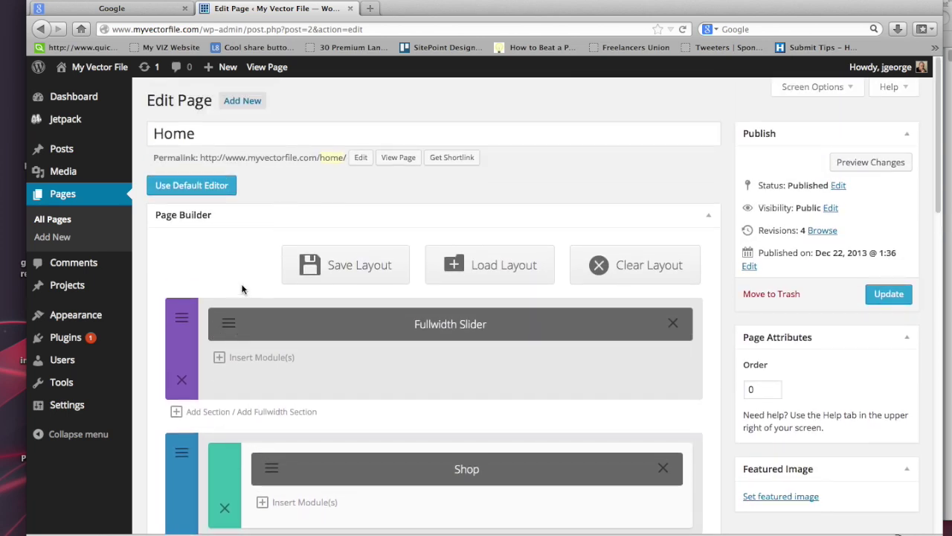
{"action": "left_click", "coordinate": [232, 328]}
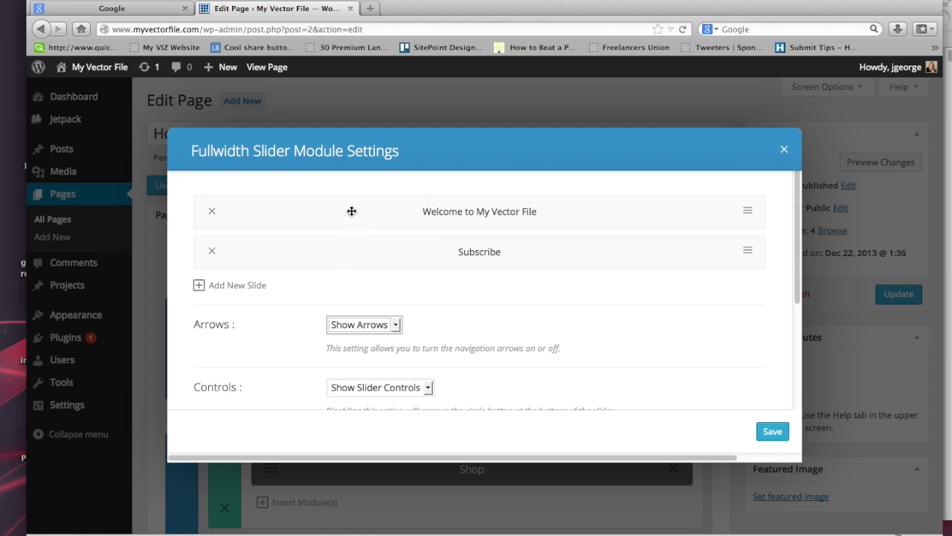
- Review the "Welcome to My Vector File" slide's settings from heading through background, text color and video to content, and close them without saving
{"action": "left_click", "coordinate": [748, 212]}
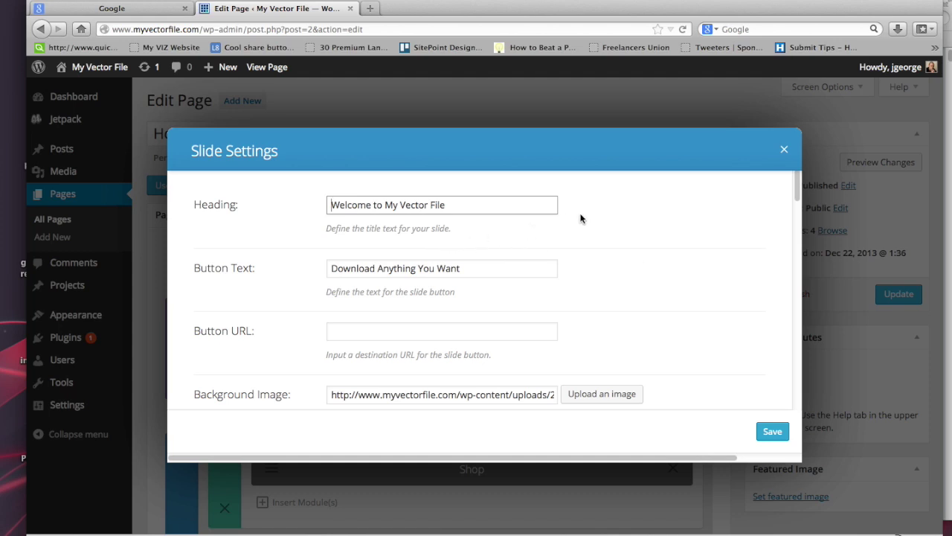
{"action": "scroll", "coordinate": [605, 208], "scroll_direction": "down", "scroll_amount": 5}
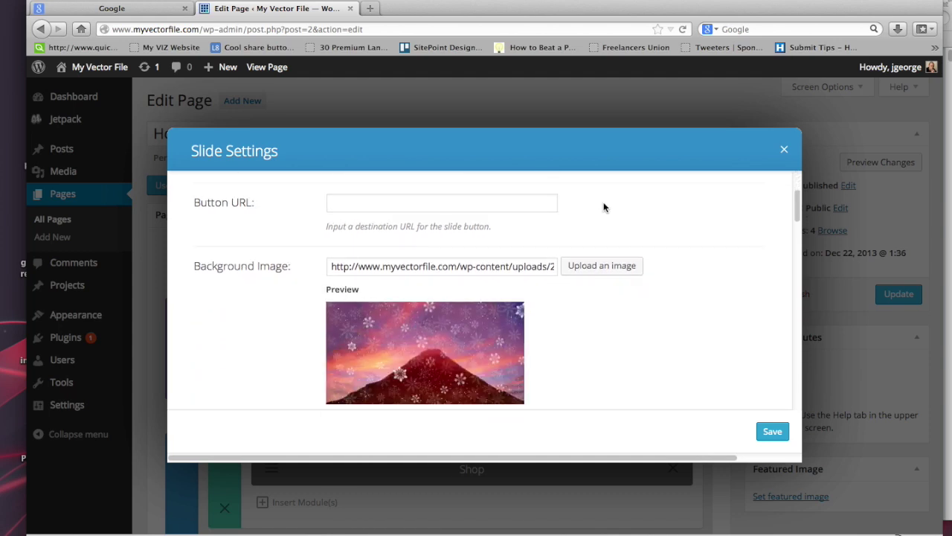
{"action": "scroll", "coordinate": [604, 208], "scroll_direction": "down", "scroll_amount": 2}
{"action": "scroll", "coordinate": [603, 206], "scroll_direction": "down", "scroll_amount": 3}
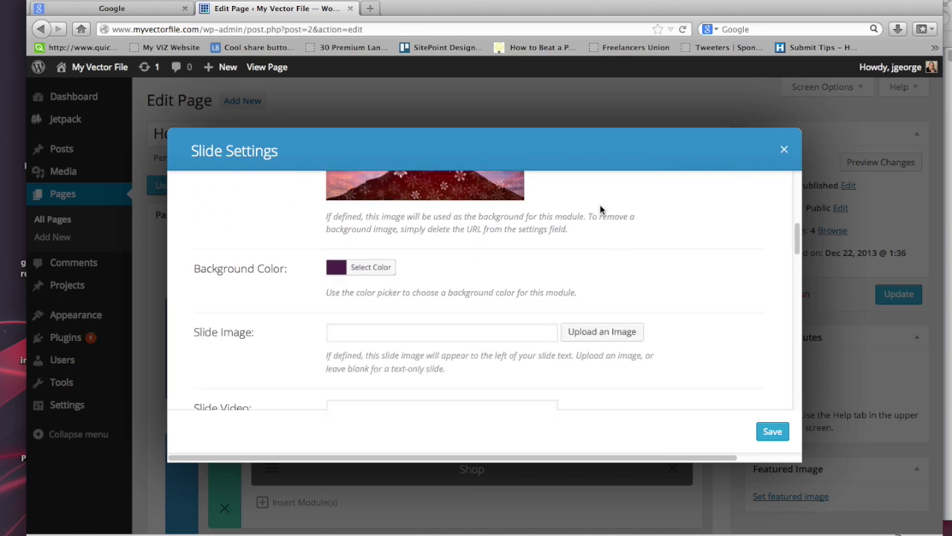
{"action": "scroll", "coordinate": [502, 301], "scroll_direction": "up", "scroll_amount": 3}
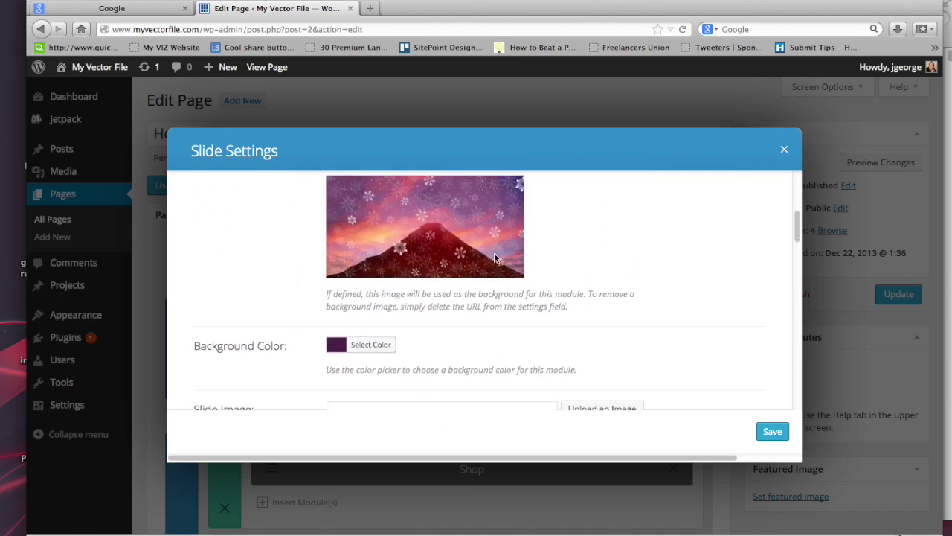
{"action": "scroll", "coordinate": [376, 259], "scroll_direction": "up", "scroll_amount": 4}
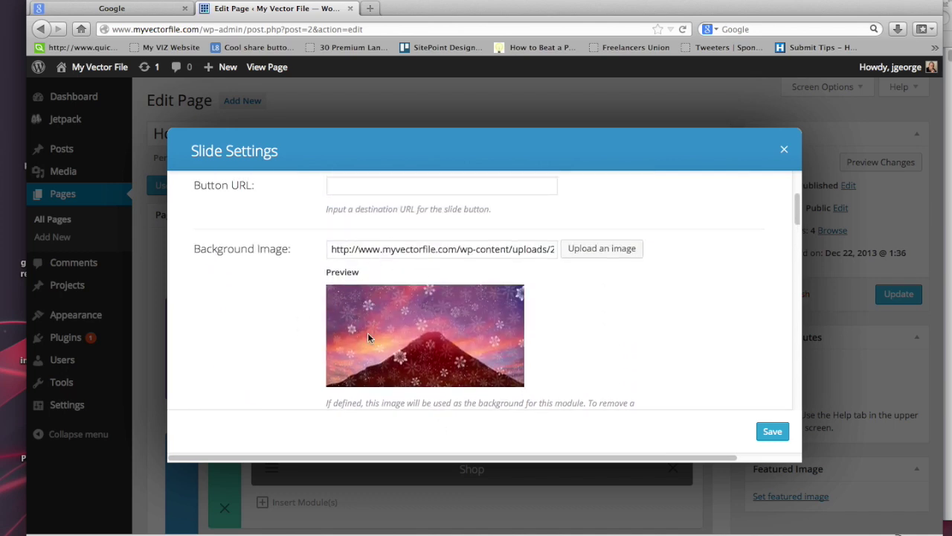
{"action": "scroll", "coordinate": [619, 349], "scroll_direction": "down", "scroll_amount": 6}
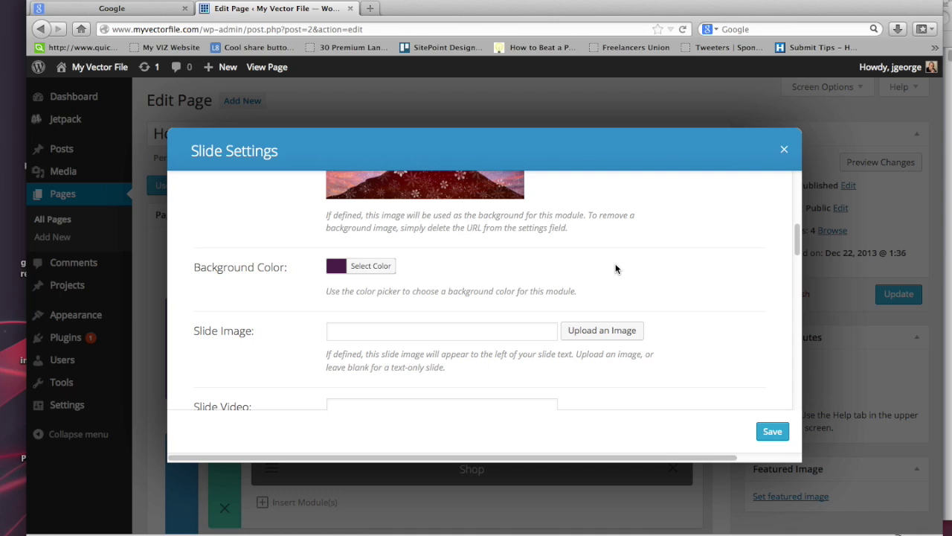
{"action": "scroll", "coordinate": [616, 269], "scroll_direction": "down", "scroll_amount": 7}
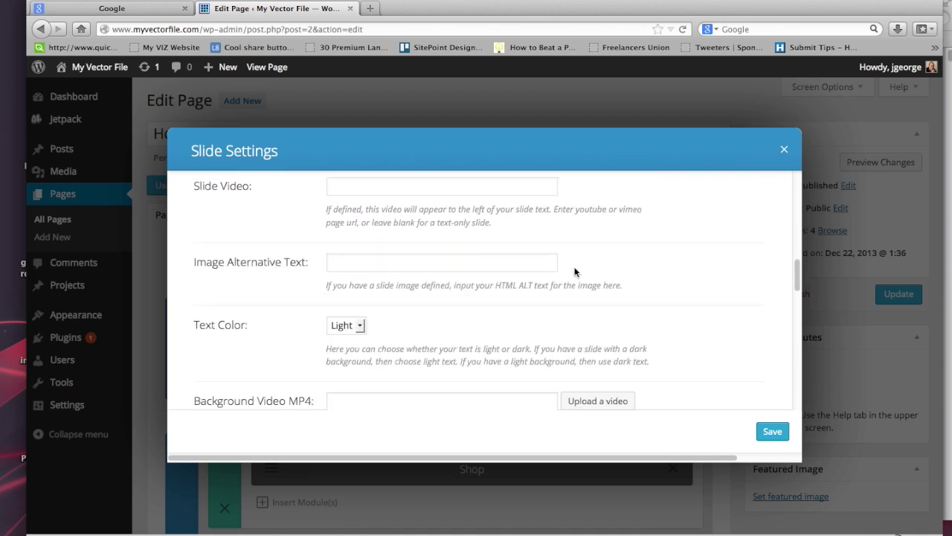
{"action": "scroll", "coordinate": [430, 279], "scroll_direction": "down", "scroll_amount": 3}
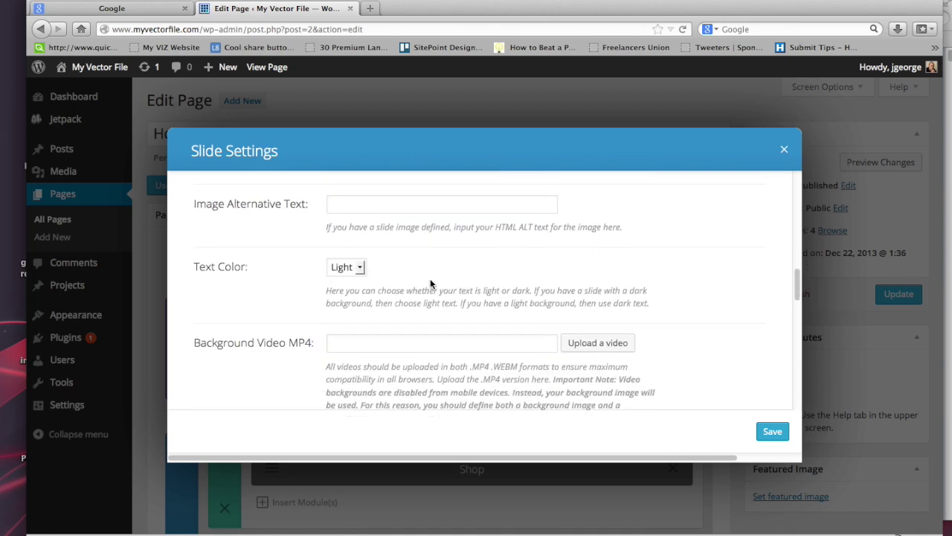
{"action": "scroll", "coordinate": [430, 282], "scroll_direction": "down", "scroll_amount": 8}
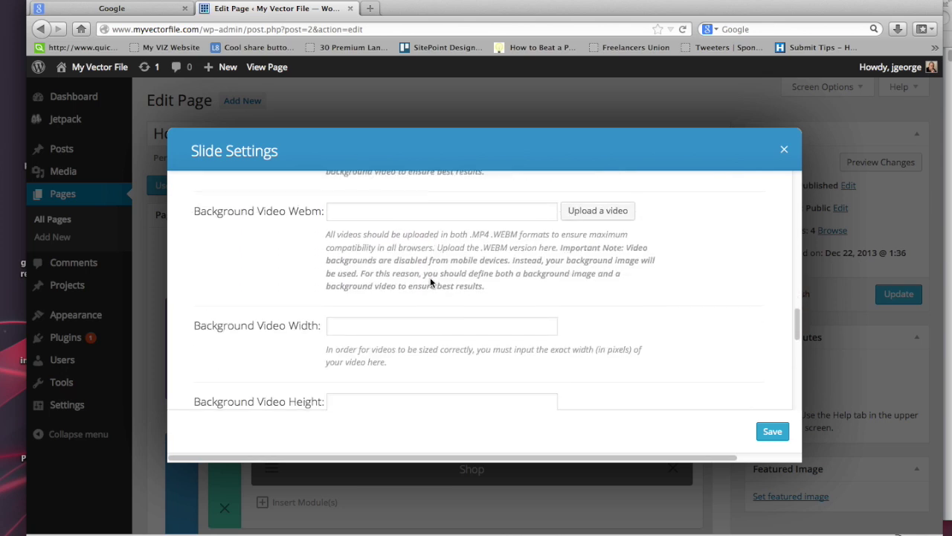
{"action": "scroll", "coordinate": [306, 332], "scroll_direction": "down", "scroll_amount": 5}
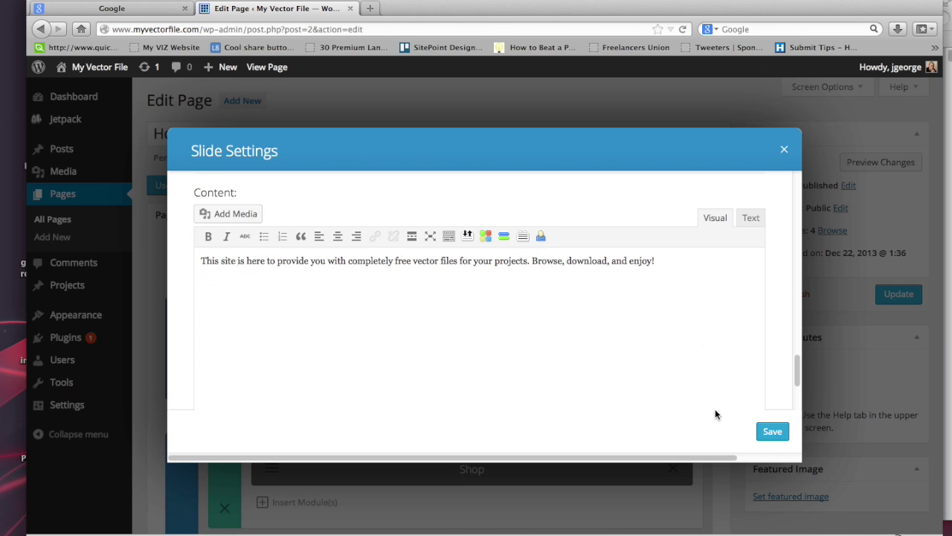
{"action": "left_click", "coordinate": [785, 149]}
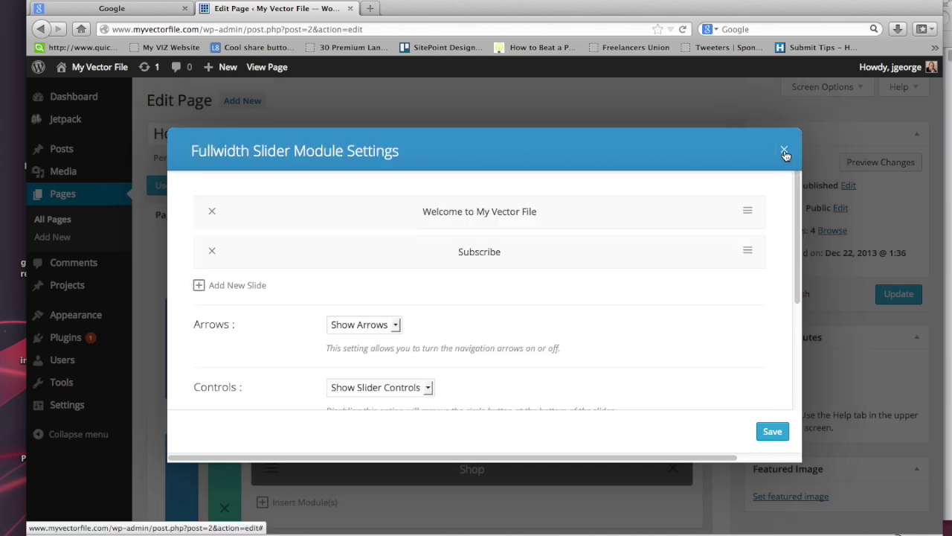
- Review the "Subscribe" slide's settings from heading to content and close them without saving
{"action": "left_click", "coordinate": [746, 251]}
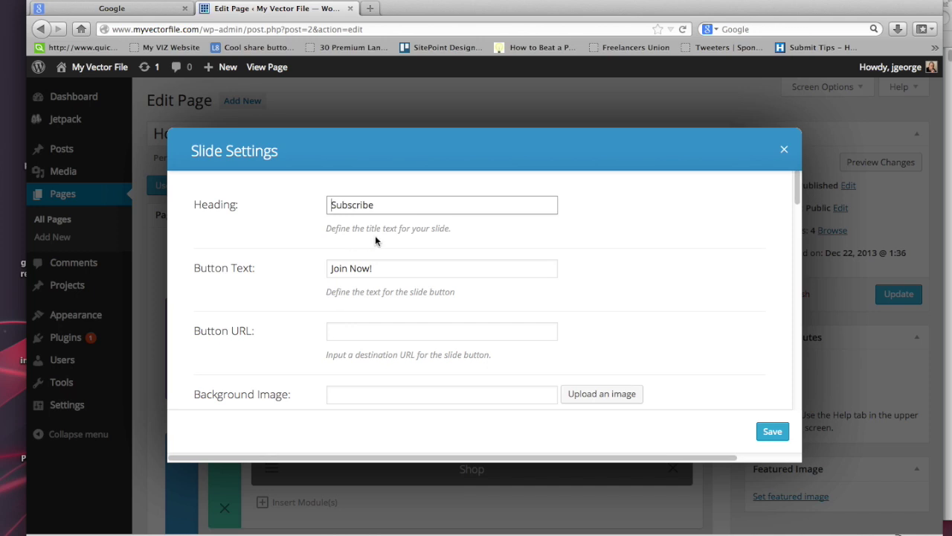
{"action": "scroll", "coordinate": [586, 251], "scroll_direction": "down", "scroll_amount": 5}
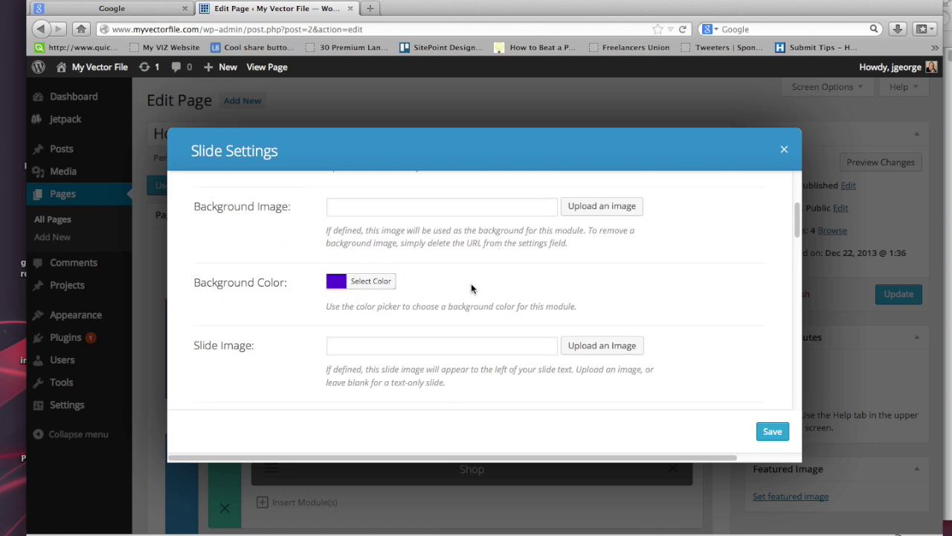
{"action": "scroll", "coordinate": [581, 232], "scroll_direction": "down", "scroll_amount": 15}
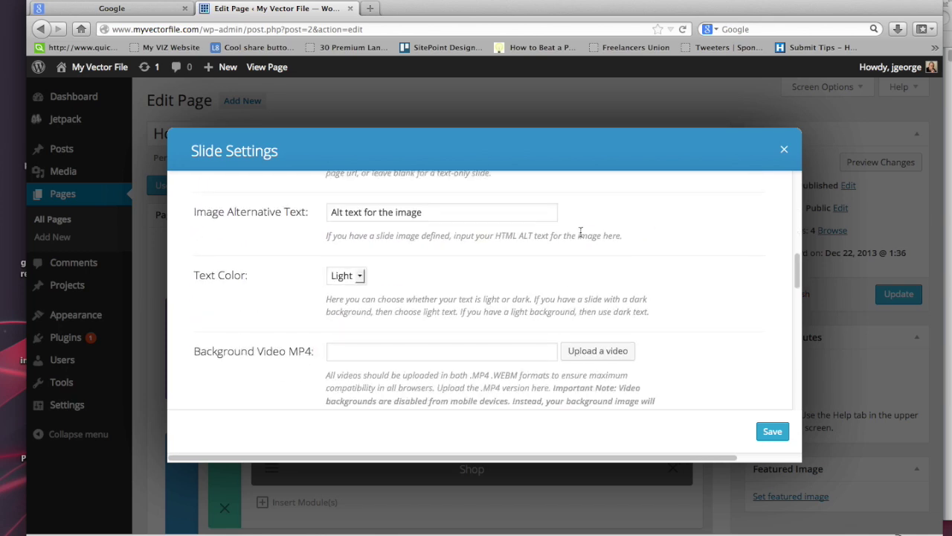
{"action": "scroll", "coordinate": [580, 233], "scroll_direction": "down", "scroll_amount": 10}
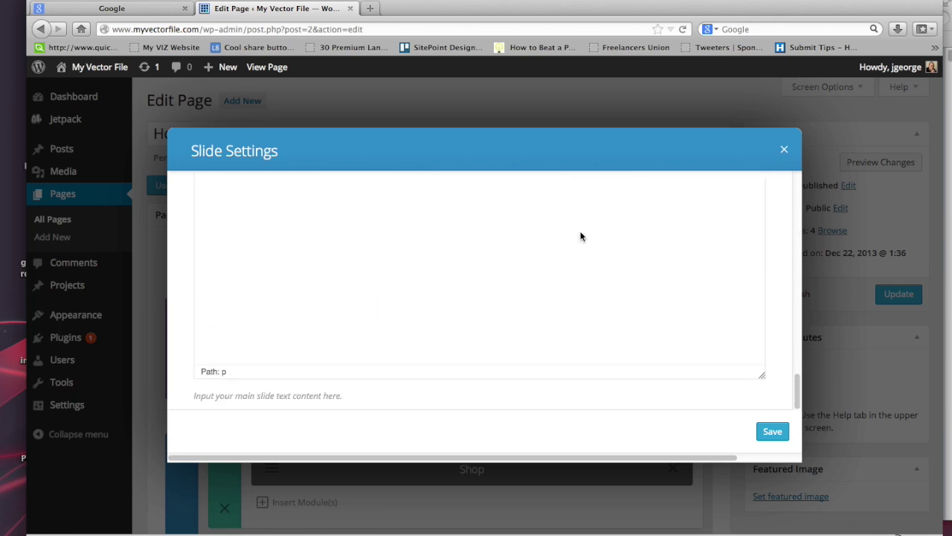
{"action": "scroll", "coordinate": [580, 233], "scroll_direction": "up", "scroll_amount": 3}
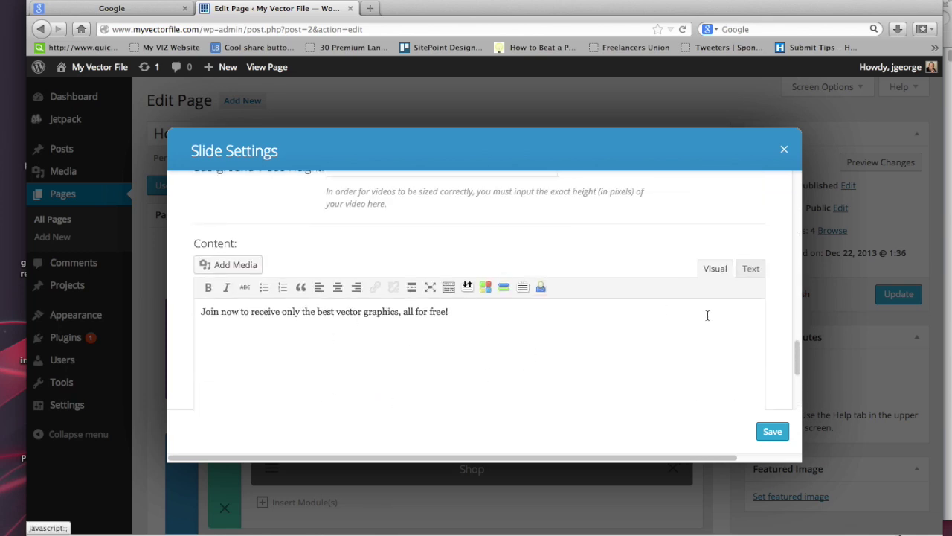
{"action": "left_click", "coordinate": [785, 151]}
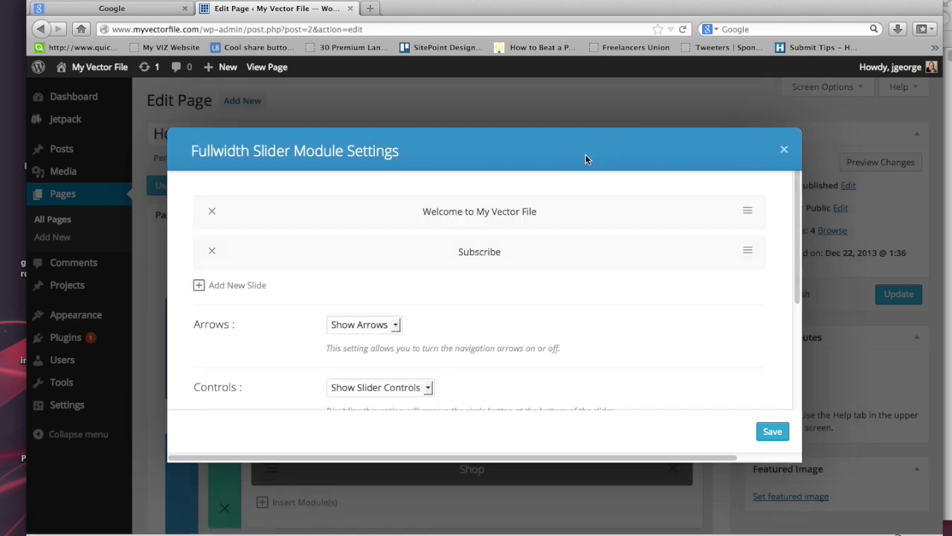
- Examine the slider's arrows, controls, parallax effect and admin label options, and close the module settings without saving
{"action": "scroll", "coordinate": [569, 287], "scroll_direction": "down", "scroll_amount": 5}
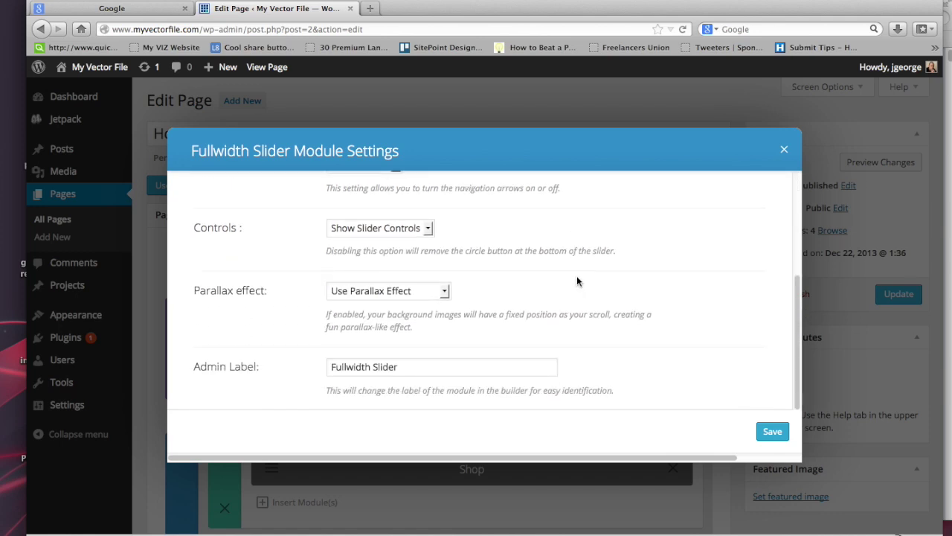
{"action": "scroll", "coordinate": [576, 281], "scroll_direction": "up", "scroll_amount": 4}
{"action": "scroll", "coordinate": [577, 281], "scroll_direction": "down", "scroll_amount": 3}
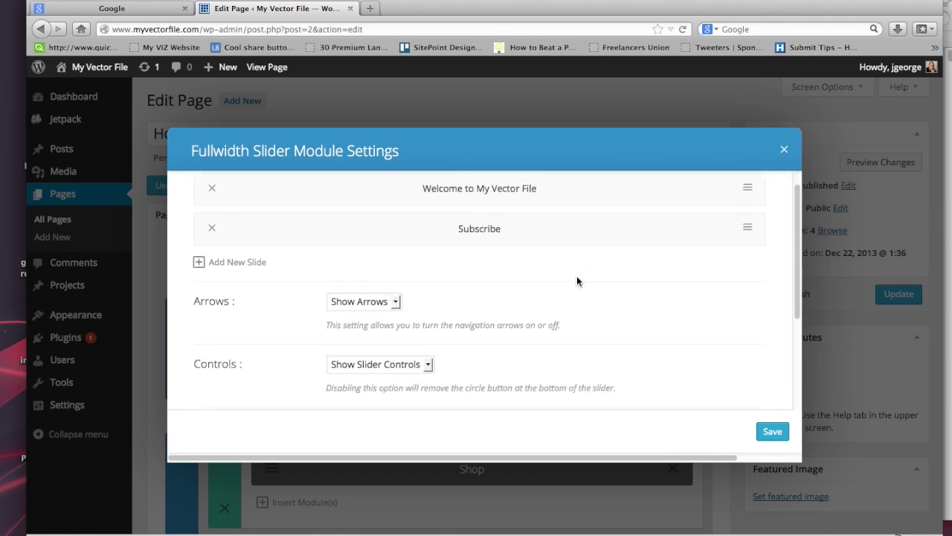
{"action": "scroll", "coordinate": [577, 281], "scroll_direction": "down", "scroll_amount": 2}
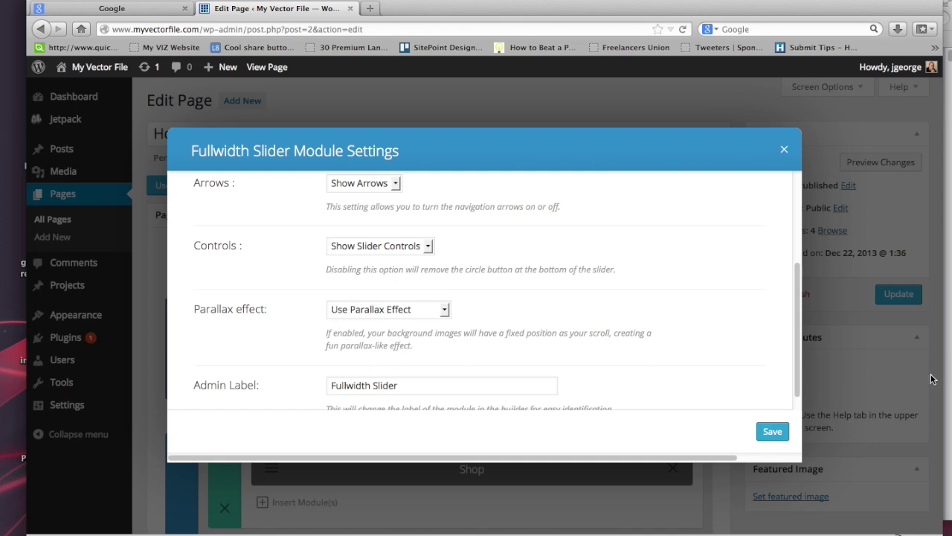
{"action": "left_click", "coordinate": [784, 150]}
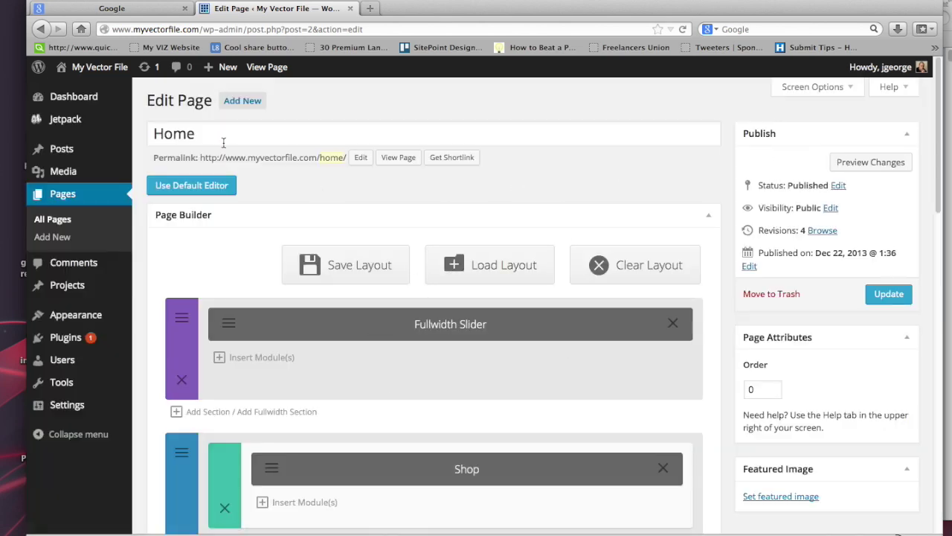
- Open the live Home page in a new browser tab and look through it from the slider to the footer
{"action": "right_click", "coordinate": [393, 160]}
{"action": "left_click", "coordinate": [429, 170]}
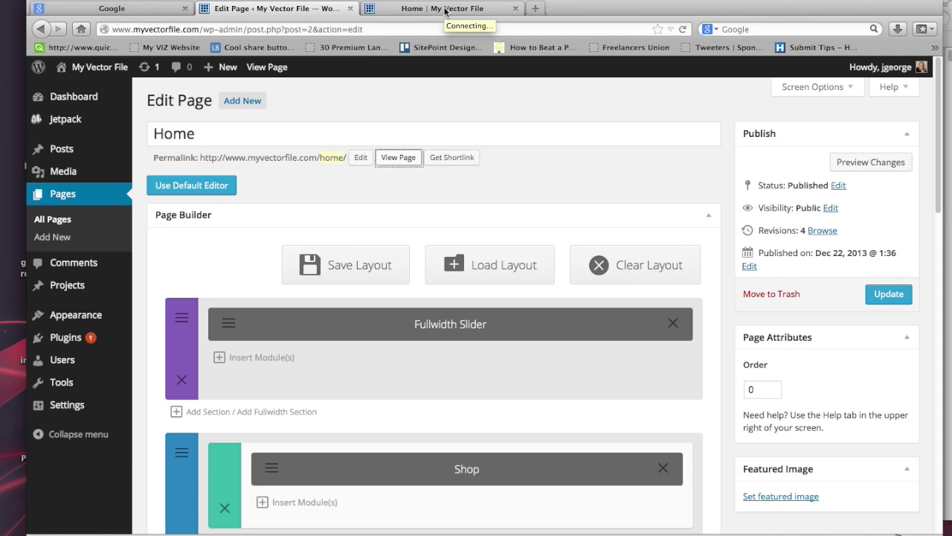
{"action": "left_click", "coordinate": [445, 10]}
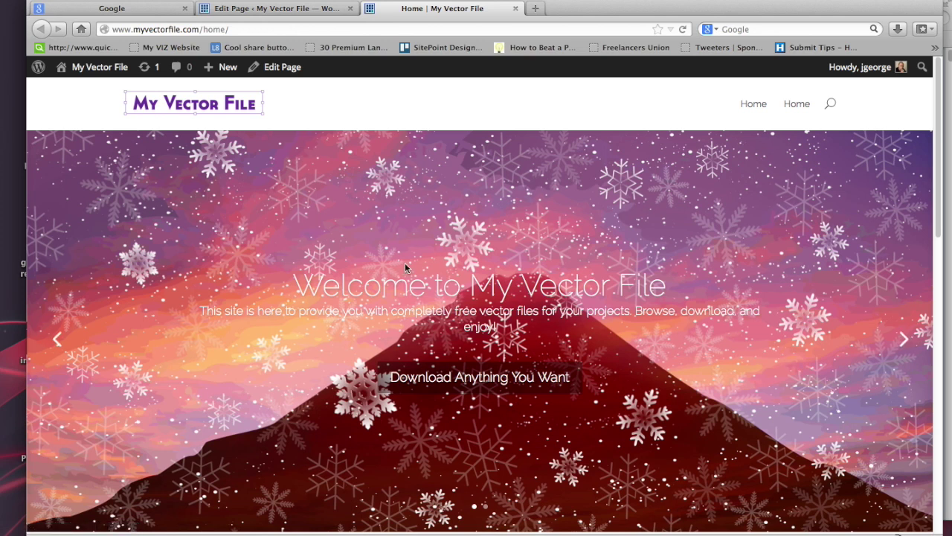
{"action": "scroll", "coordinate": [521, 246], "scroll_direction": "down", "scroll_amount": 3}
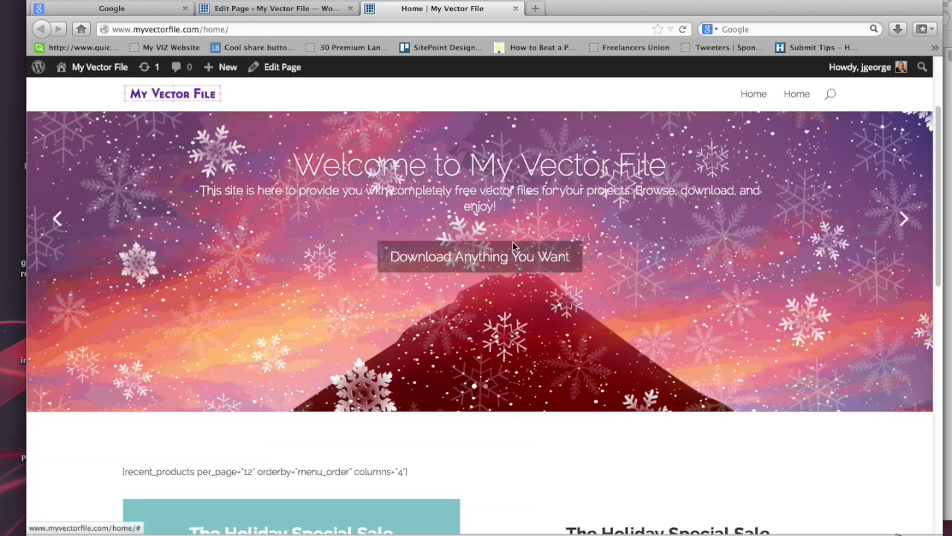
{"action": "scroll", "coordinate": [513, 247], "scroll_direction": "down", "scroll_amount": 10}
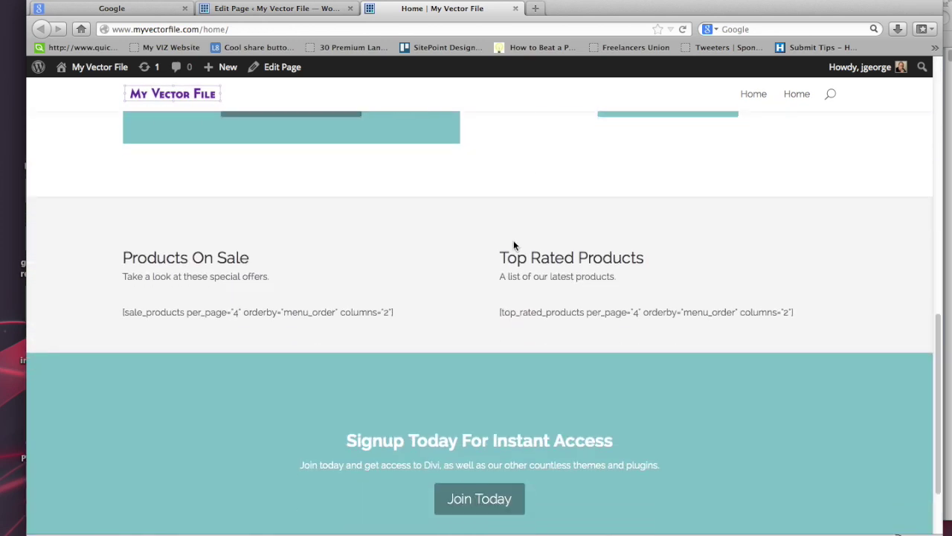
{"action": "scroll", "coordinate": [514, 245], "scroll_direction": "up", "scroll_amount": 4}
{"action": "scroll", "coordinate": [516, 237], "scroll_direction": "down", "scroll_amount": 6}
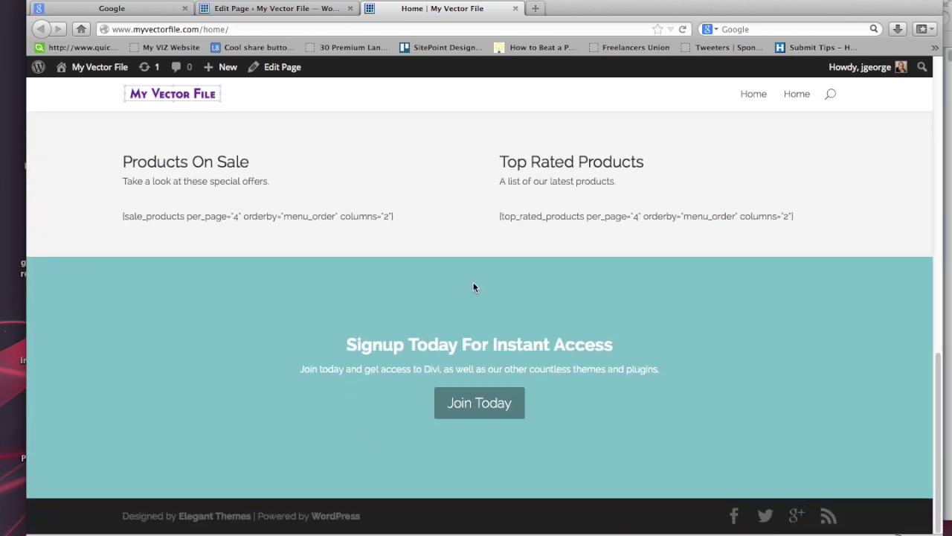
{"action": "scroll", "coordinate": [473, 288], "scroll_direction": "up", "scroll_amount": 15}
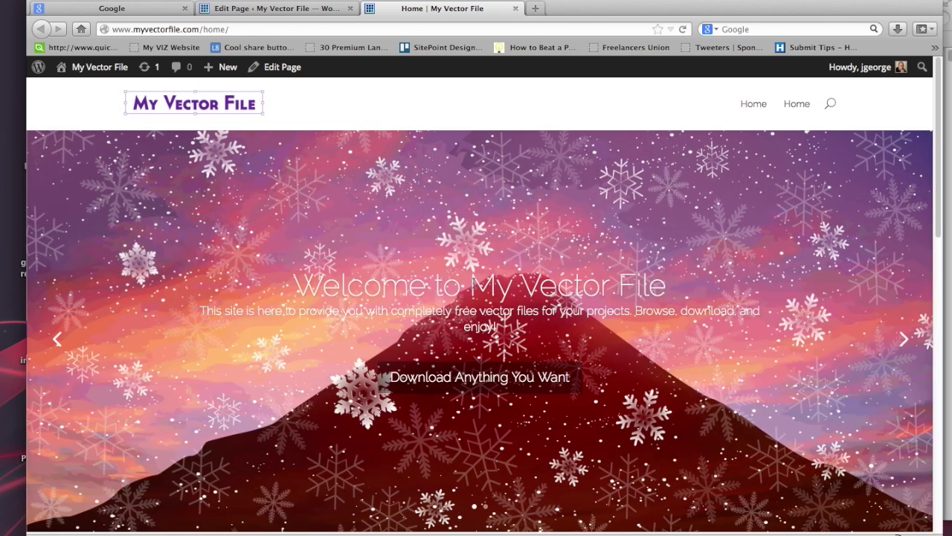
- Compare the builder's Shop, Call To Action and Text modules with the matching sections on the live Home page
{"action": "left_click", "coordinate": [278, 8]}
{"action": "scroll", "coordinate": [556, 291], "scroll_direction": "down", "scroll_amount": 8}
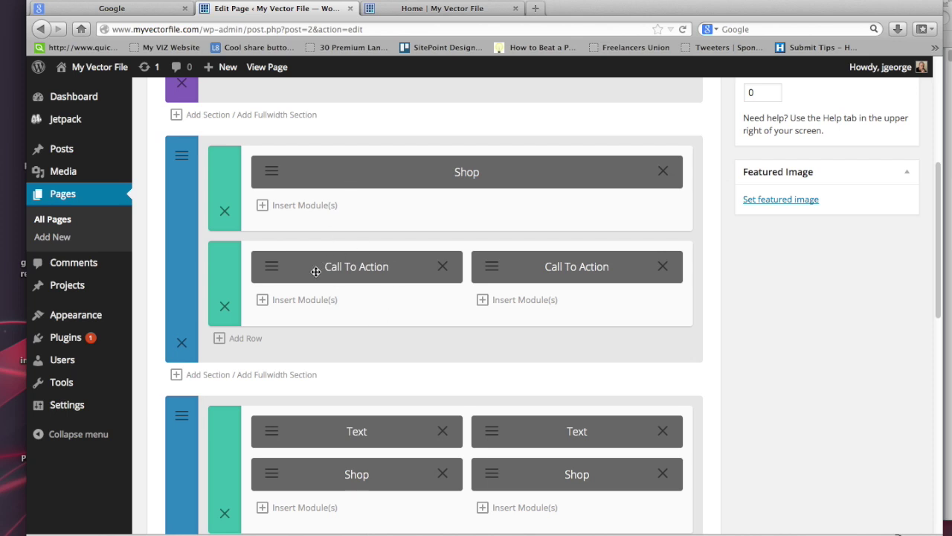
{"action": "left_click", "coordinate": [438, 8]}
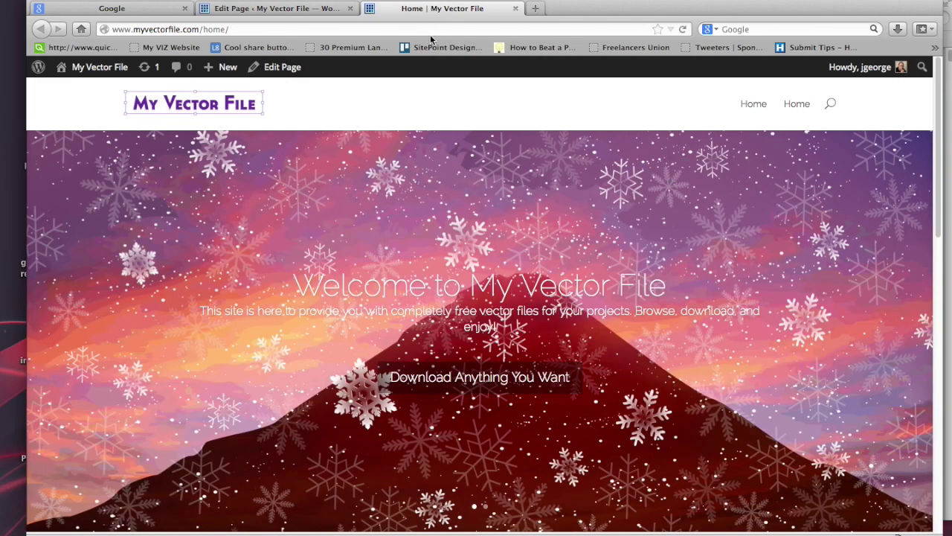
{"action": "scroll", "coordinate": [477, 275], "scroll_direction": "down", "scroll_amount": 3}
{"action": "scroll", "coordinate": [478, 275], "scroll_direction": "down", "scroll_amount": 5}
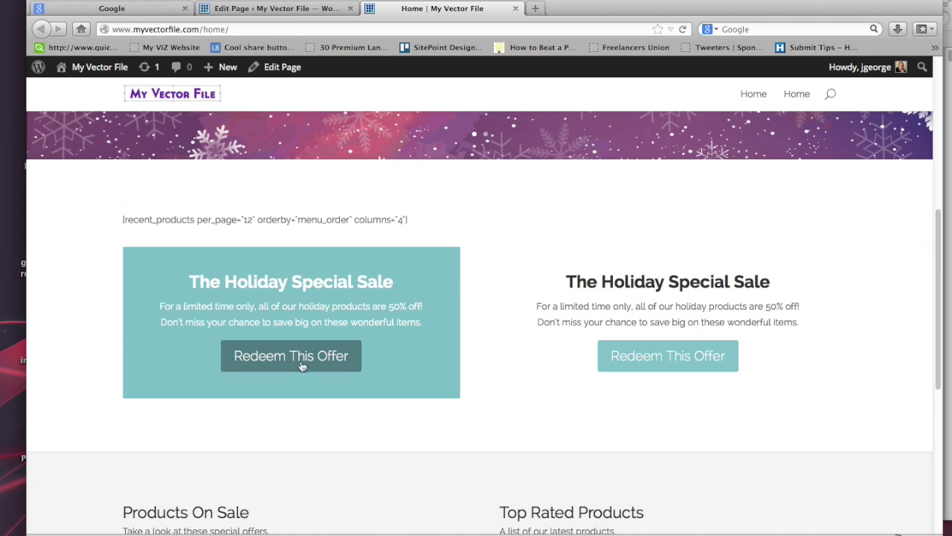
{"action": "left_click", "coordinate": [297, 7]}
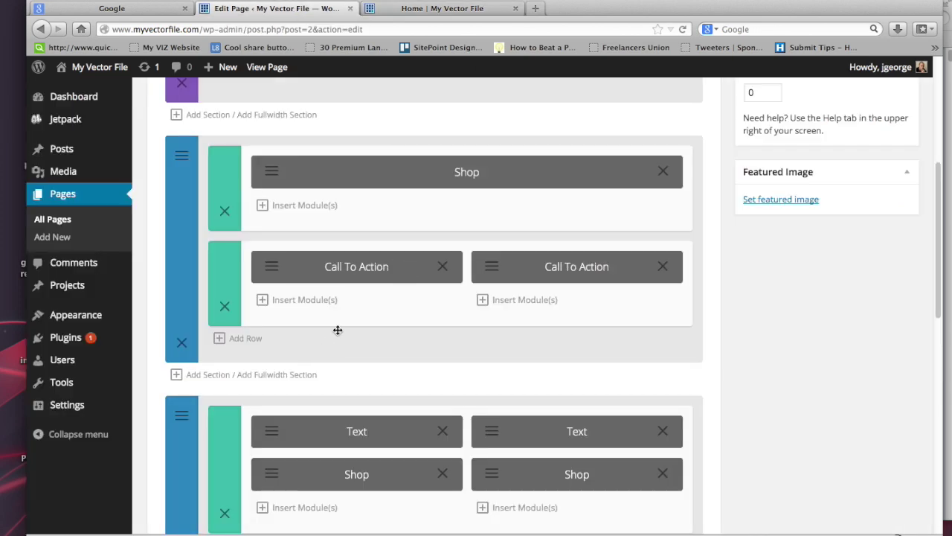
{"action": "scroll", "coordinate": [351, 308], "scroll_direction": "down", "scroll_amount": 4}
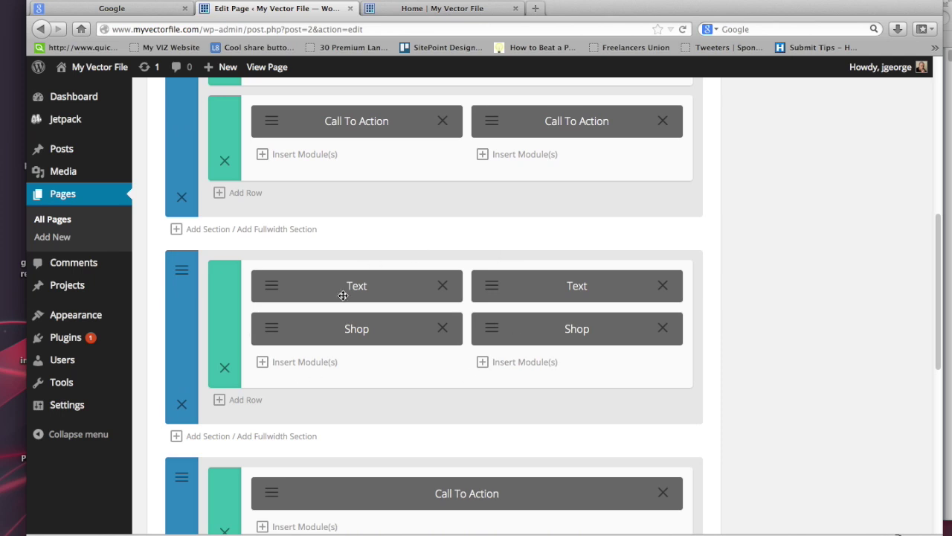
- Compare the builder's last Call To Action module with the signup section at the end of the live Home page
{"action": "scroll", "coordinate": [399, 414], "scroll_direction": "down", "scroll_amount": 3}
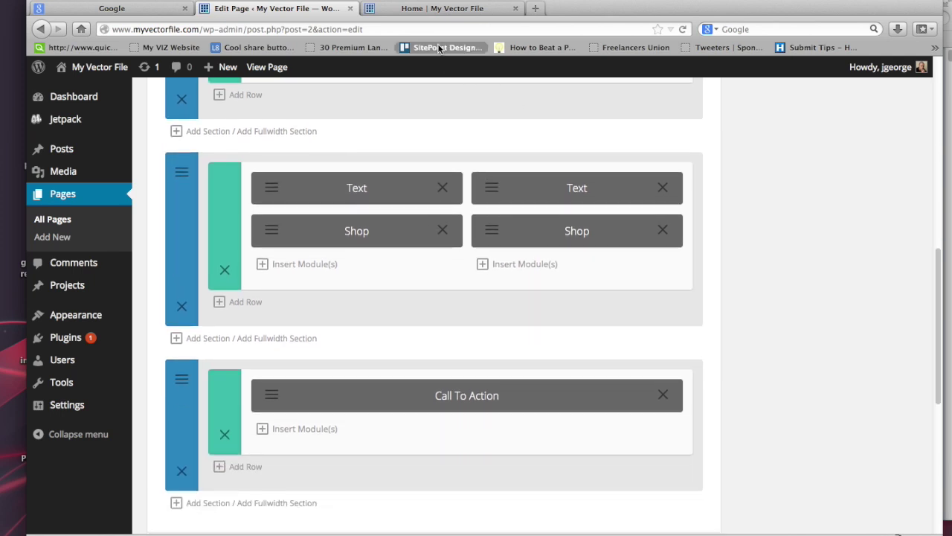
{"action": "left_click", "coordinate": [441, 9]}
{"action": "scroll", "coordinate": [561, 296], "scroll_direction": "down", "scroll_amount": 10}
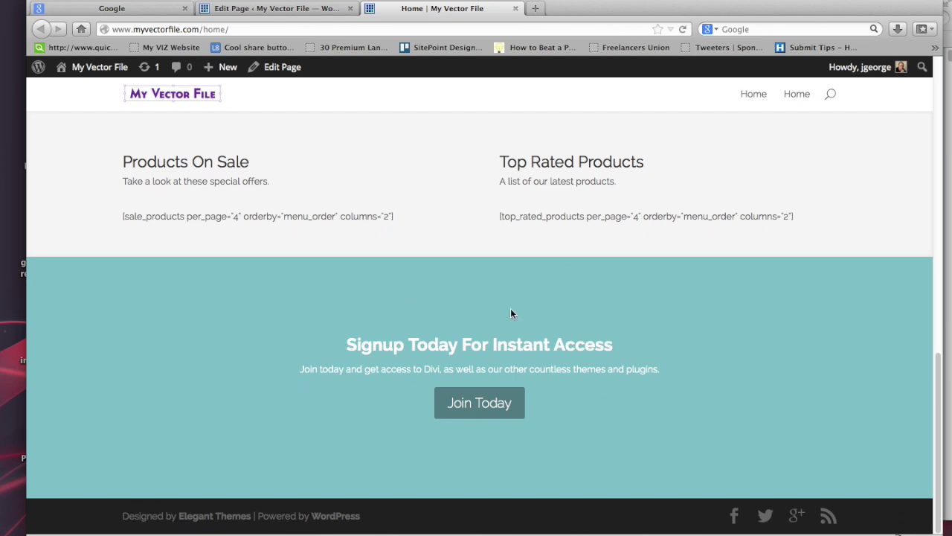
{"action": "left_click", "coordinate": [309, 9]}
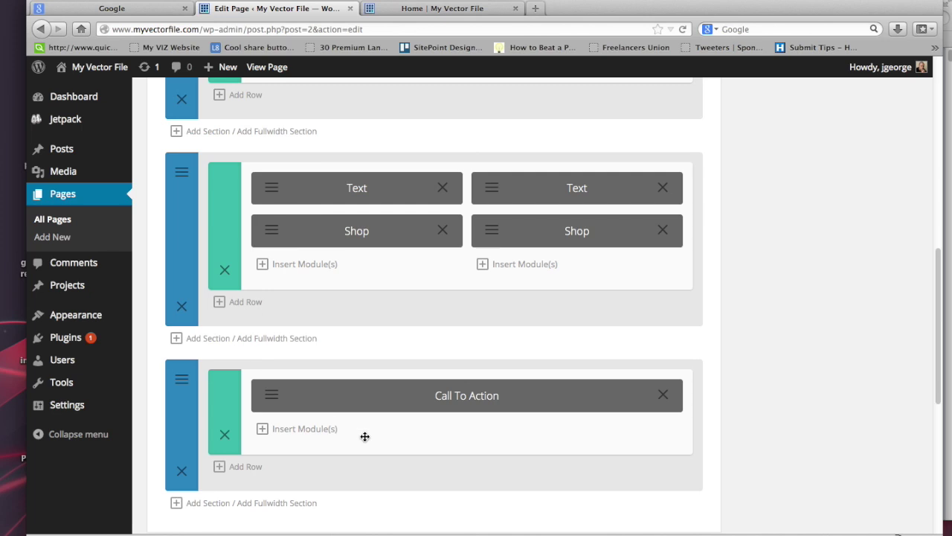
- Add a regular section directly below the Fullwidth Slider and give its row a single full-width column
{"action": "scroll", "coordinate": [780, 205], "scroll_direction": "up", "scroll_amount": 7}
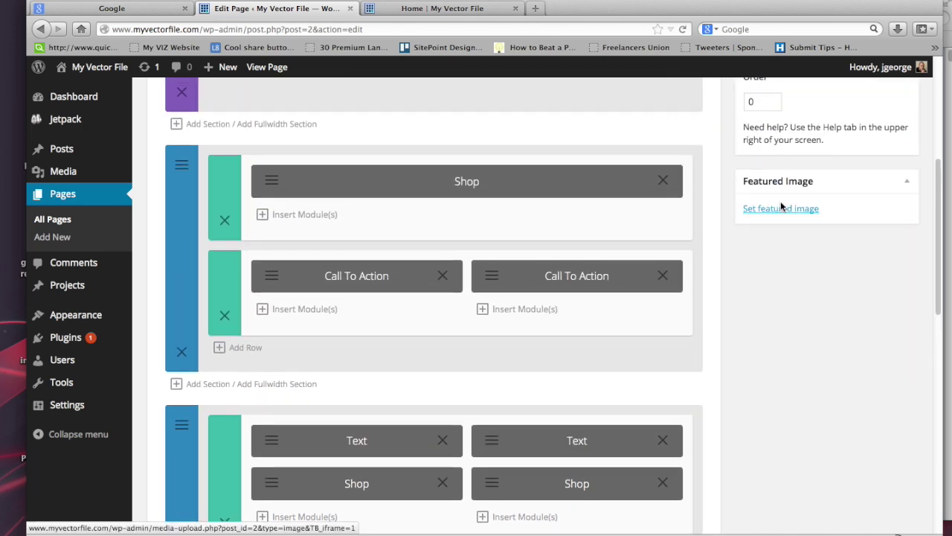
{"action": "scroll", "coordinate": [780, 207], "scroll_direction": "up", "scroll_amount": 3}
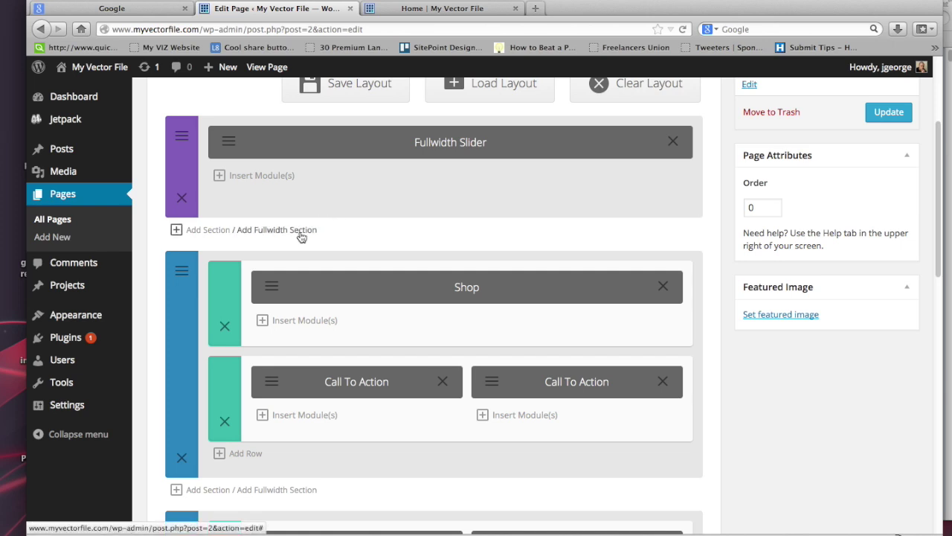
{"action": "left_click", "coordinate": [177, 230]}
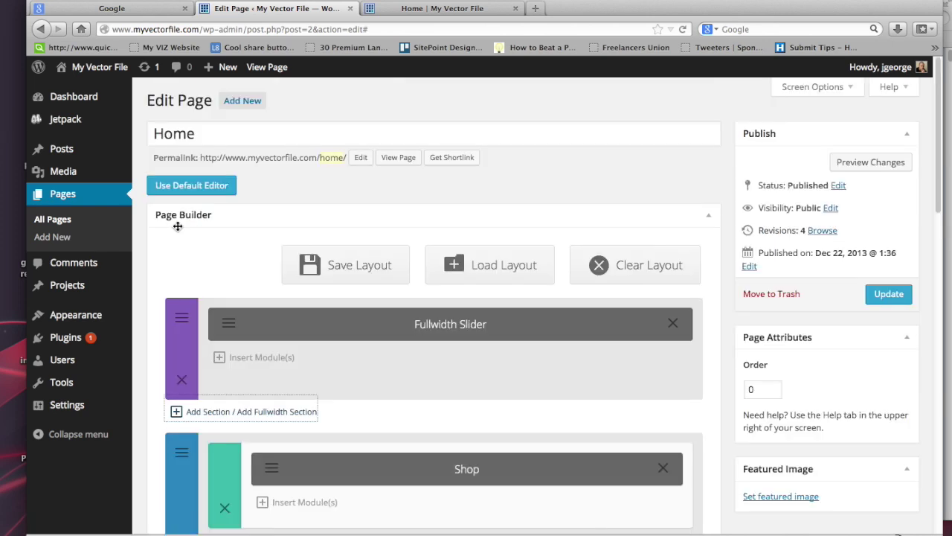
{"action": "left_click", "coordinate": [221, 412]}
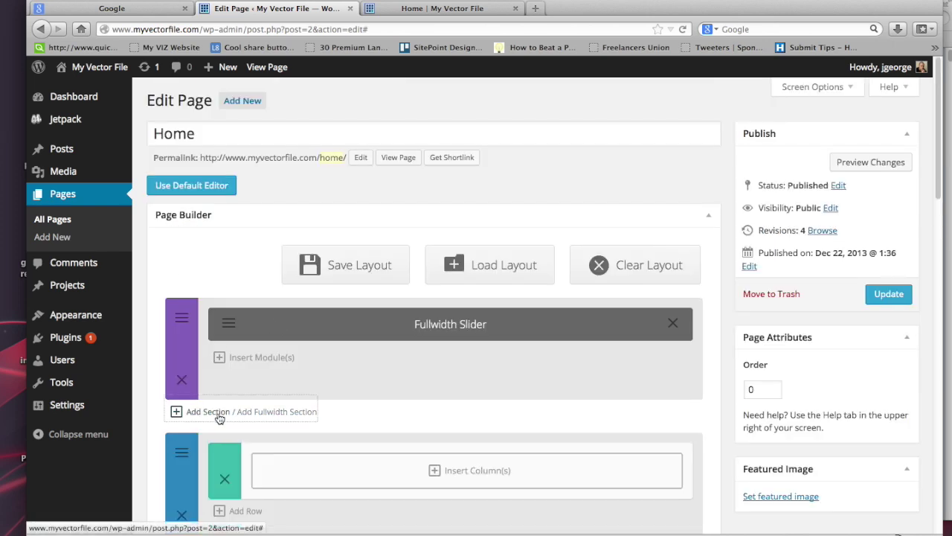
{"action": "scroll", "coordinate": [308, 291], "scroll_direction": "down", "scroll_amount": 5}
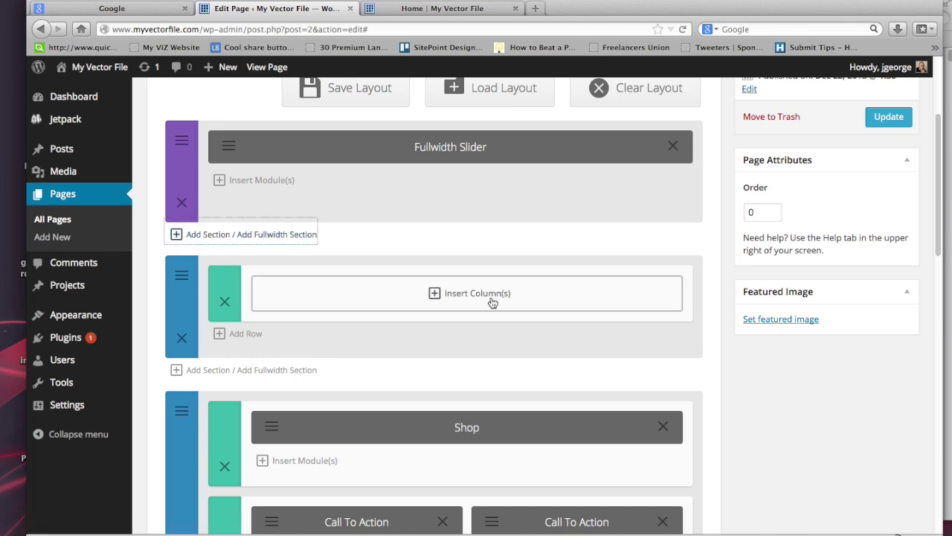
{"action": "left_click", "coordinate": [435, 293]}
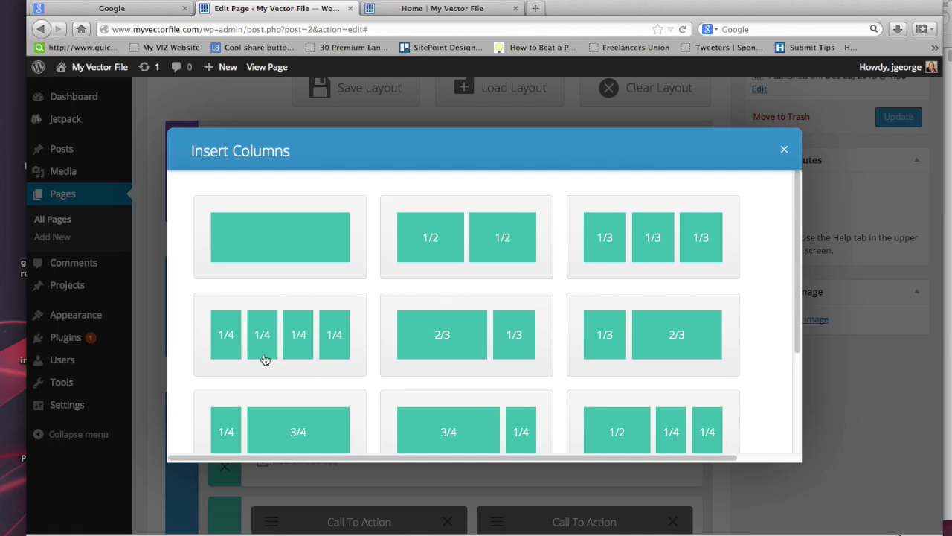
{"action": "left_click", "coordinate": [268, 231]}
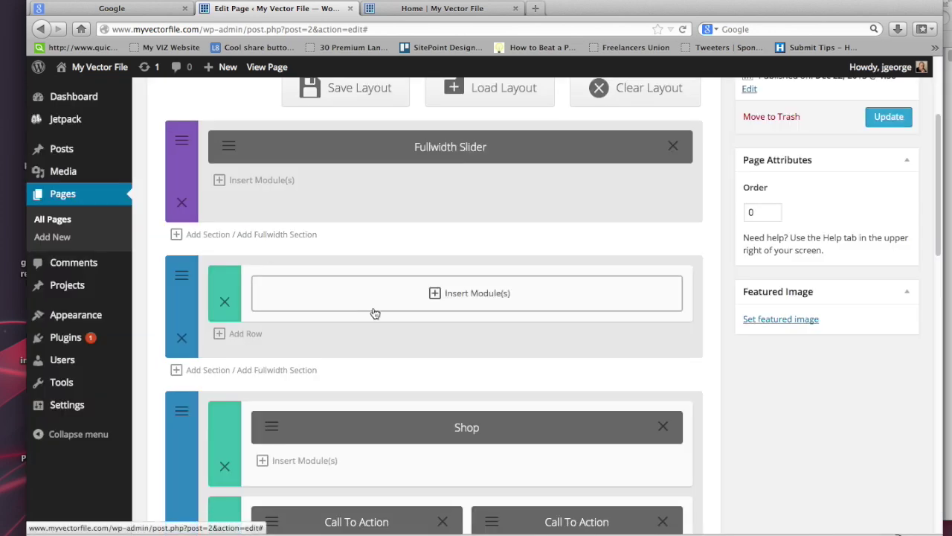
- Insert a Blog module into the new column, with the posts number set to 4 and the layout set to Grid
{"action": "left_click", "coordinate": [438, 294]}
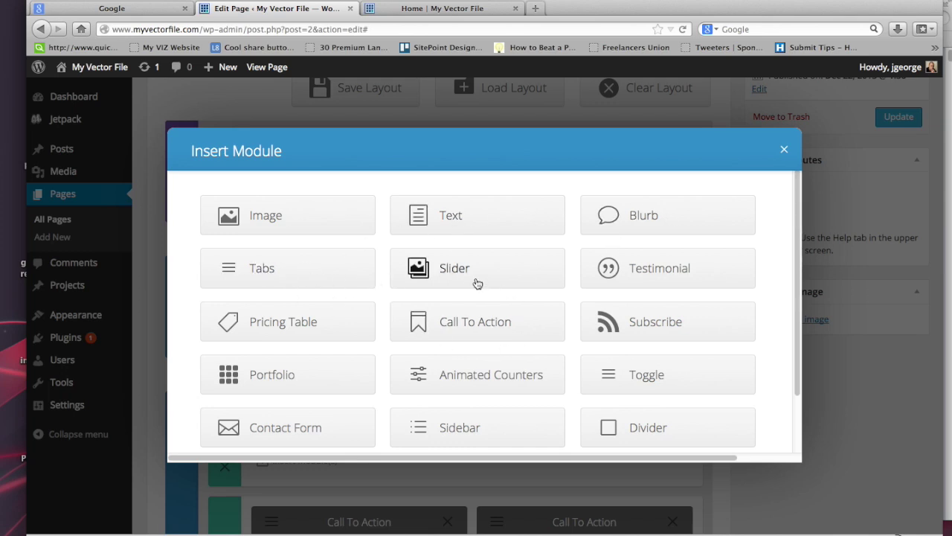
{"action": "scroll", "coordinate": [629, 259], "scroll_direction": "down", "scroll_amount": 2}
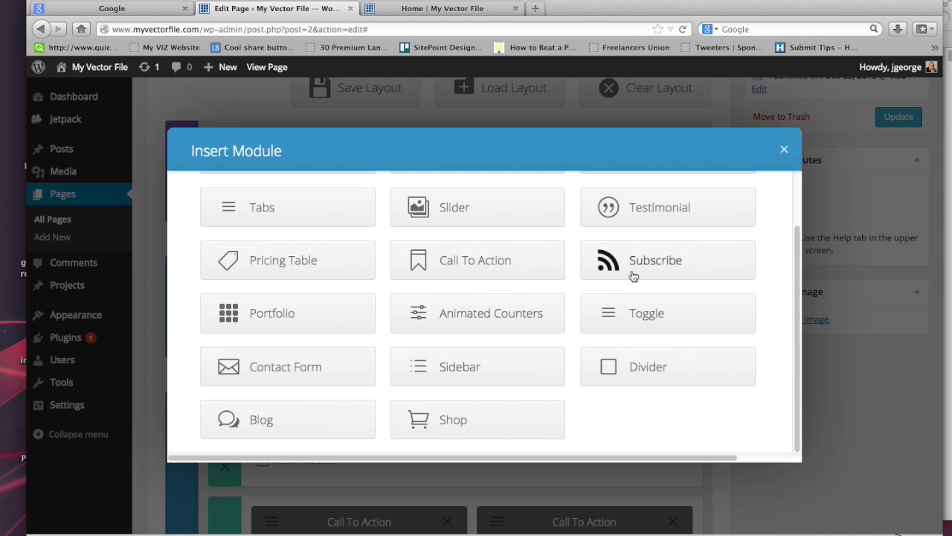
{"action": "left_click", "coordinate": [266, 421]}
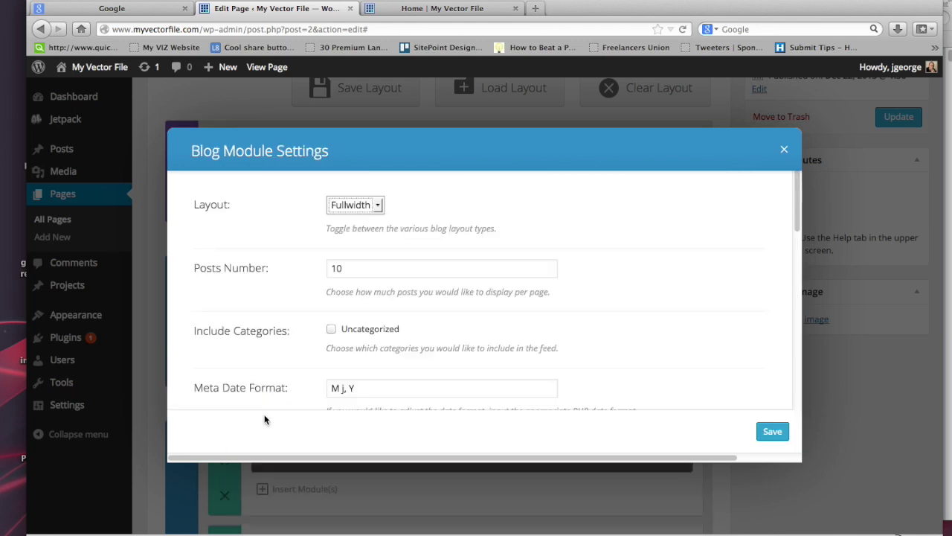
{"action": "key", "text": "Tab"}
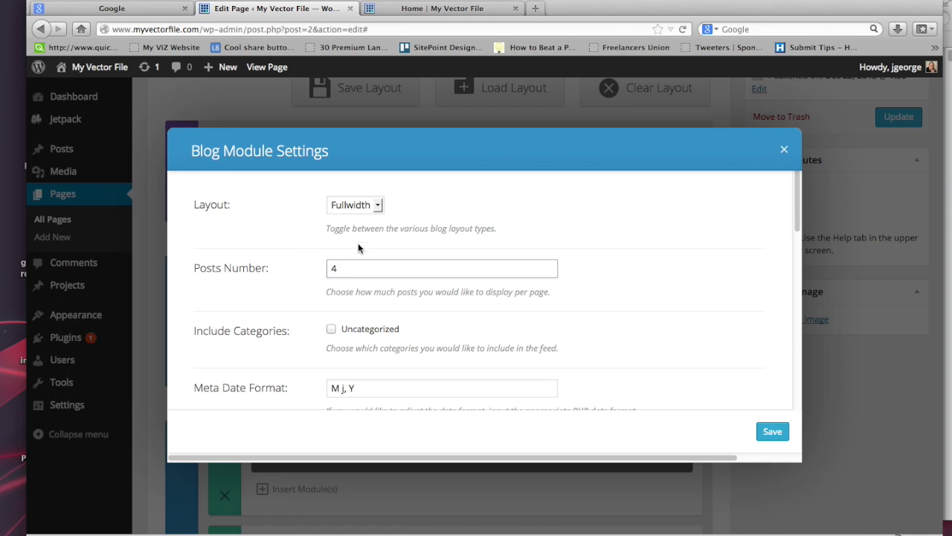
{"action": "left_click", "coordinate": [378, 211]}
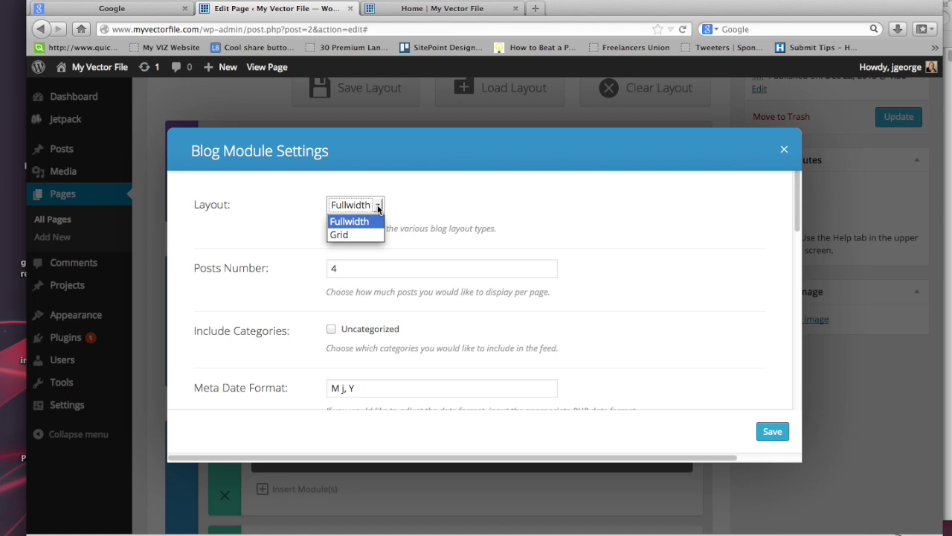
{"action": "left_click", "coordinate": [347, 234]}
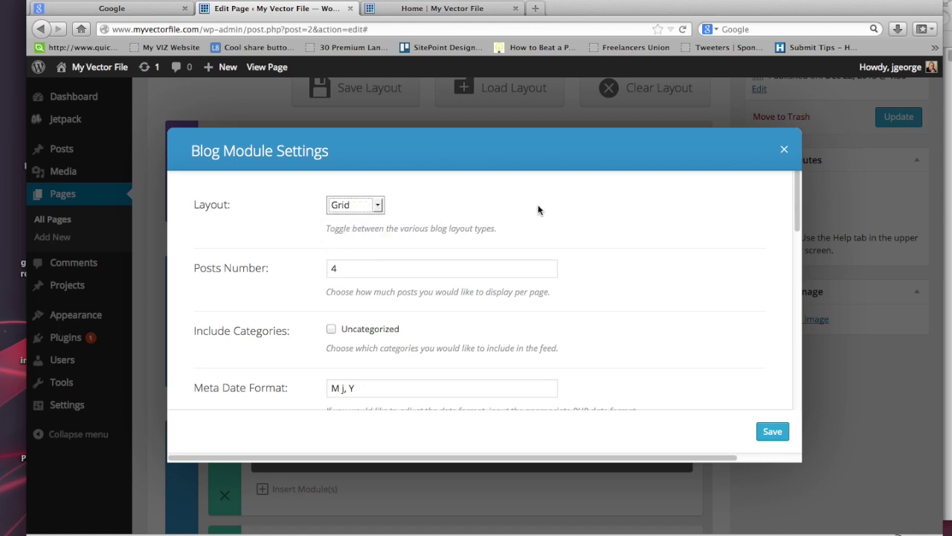
- Keep the blog content on Show Excerpt and set the author option to Don't Show Author
{"action": "scroll", "coordinate": [538, 210], "scroll_direction": "down", "scroll_amount": 5}
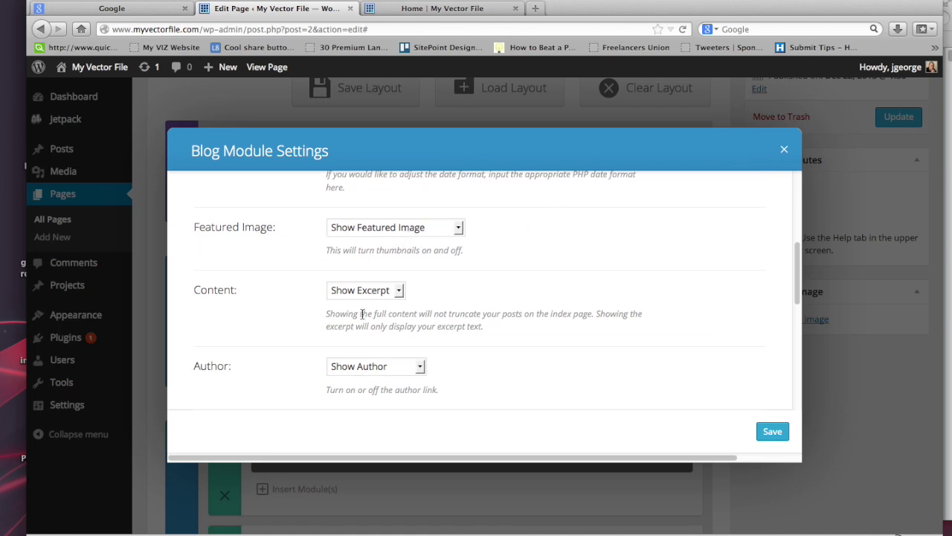
{"action": "left_click", "coordinate": [398, 291]}
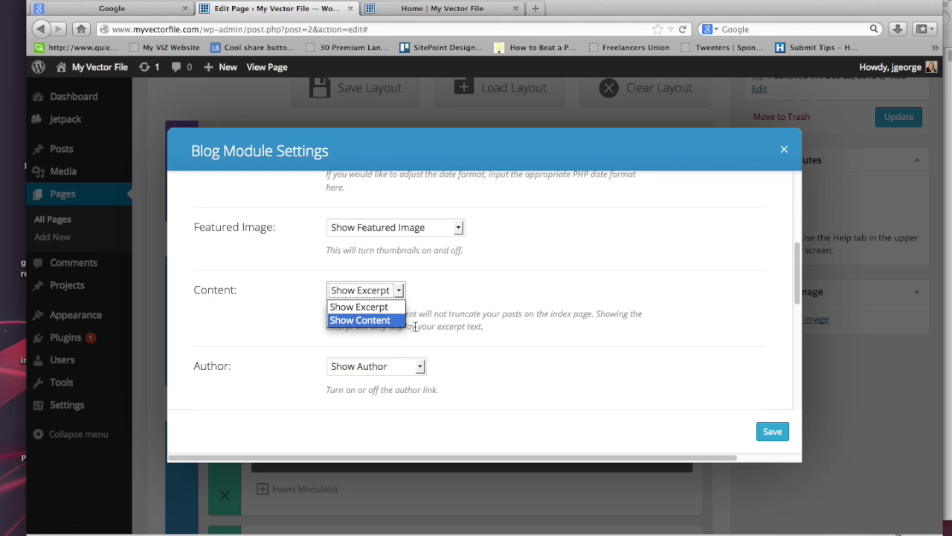
{"action": "left_click", "coordinate": [492, 294]}
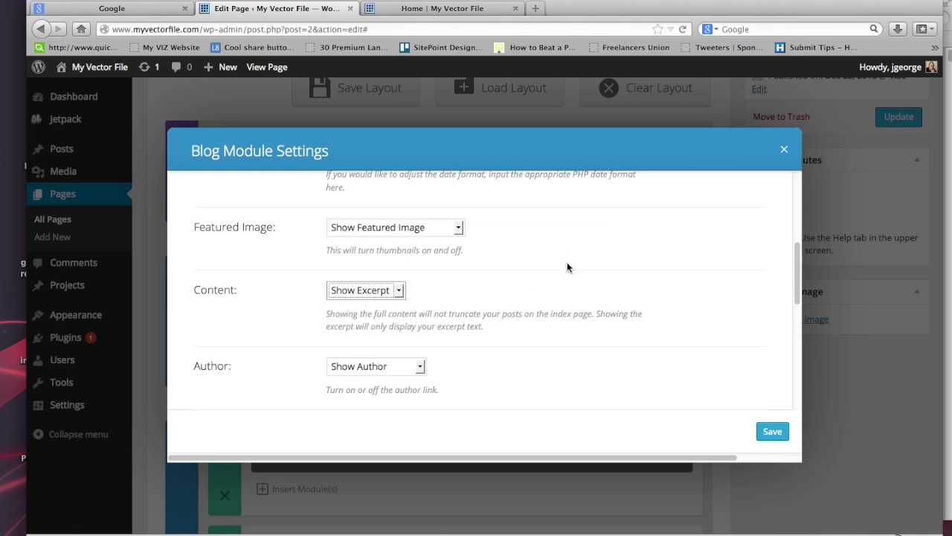
{"action": "scroll", "coordinate": [627, 228], "scroll_direction": "down", "scroll_amount": 3}
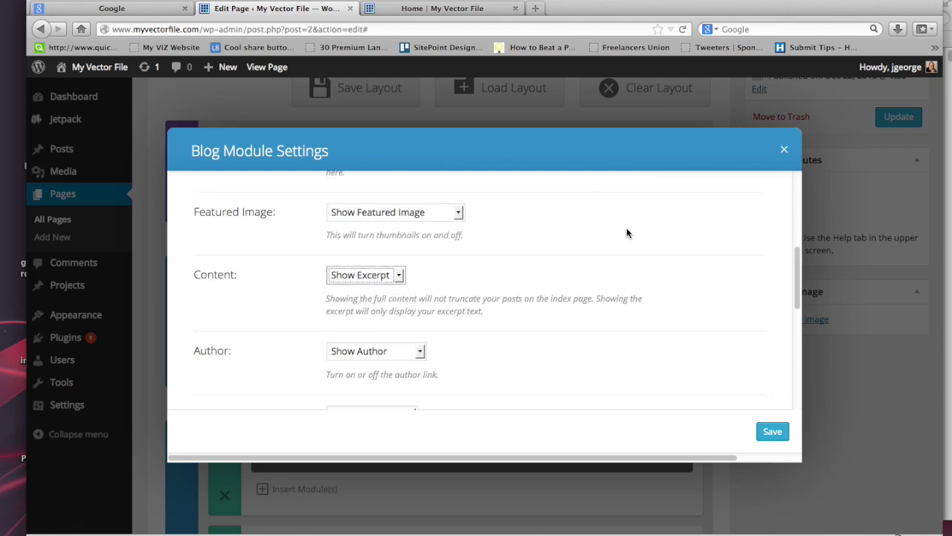
{"action": "scroll", "coordinate": [626, 228], "scroll_direction": "up", "scroll_amount": 1}
{"action": "left_click", "coordinate": [394, 256]}
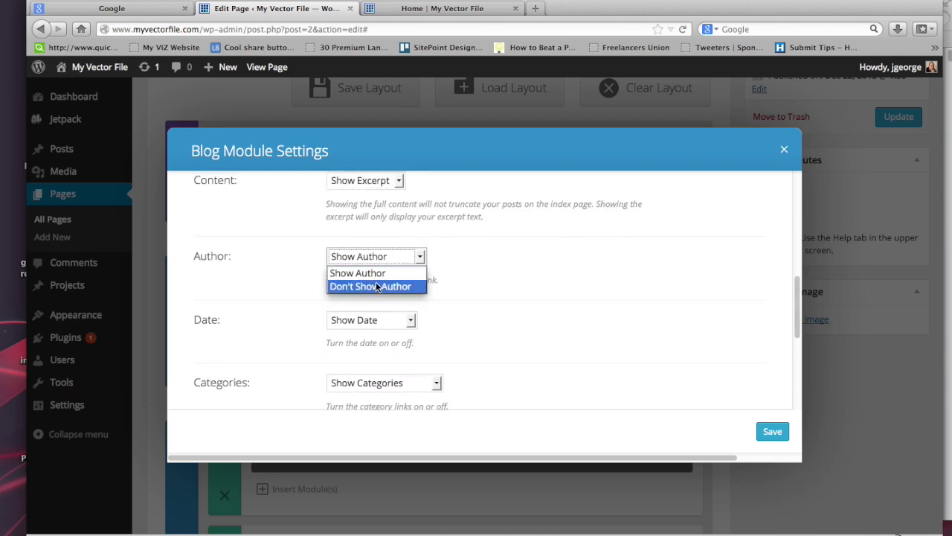
{"action": "left_click", "coordinate": [375, 287]}
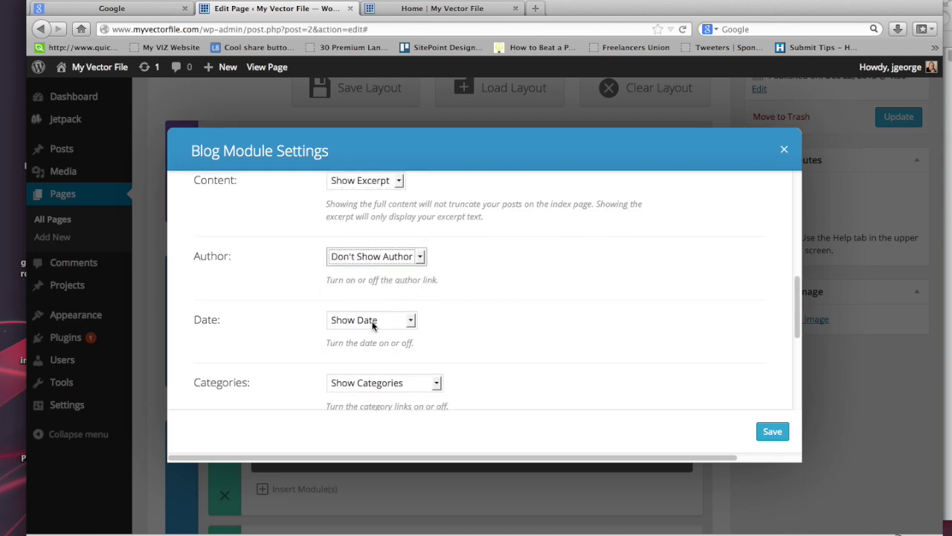
- Save the Blog module settings and update the Home page
{"action": "scroll", "coordinate": [582, 305], "scroll_direction": "down", "scroll_amount": 3}
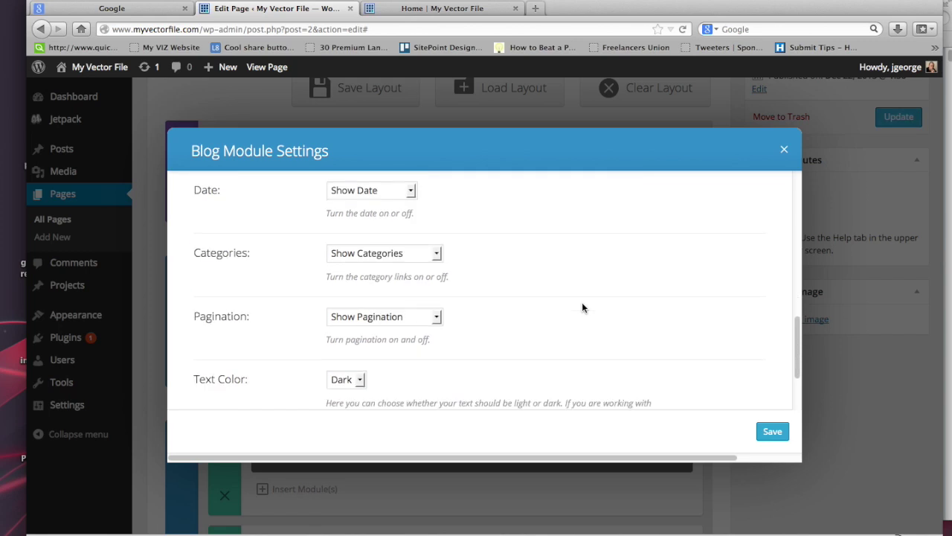
{"action": "scroll", "coordinate": [573, 304], "scroll_direction": "up", "scroll_amount": 1}
{"action": "scroll", "coordinate": [567, 316], "scroll_direction": "down", "scroll_amount": 3}
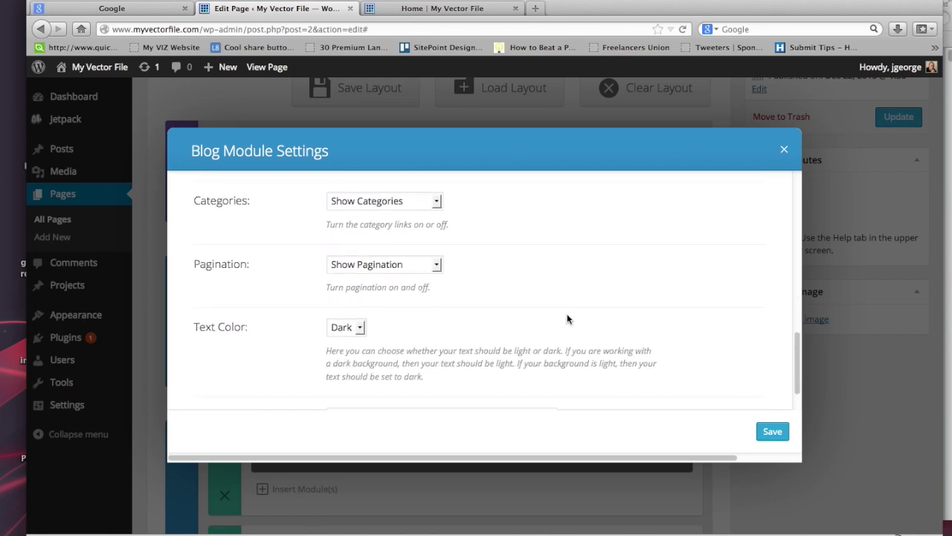
{"action": "left_click", "coordinate": [775, 433]}
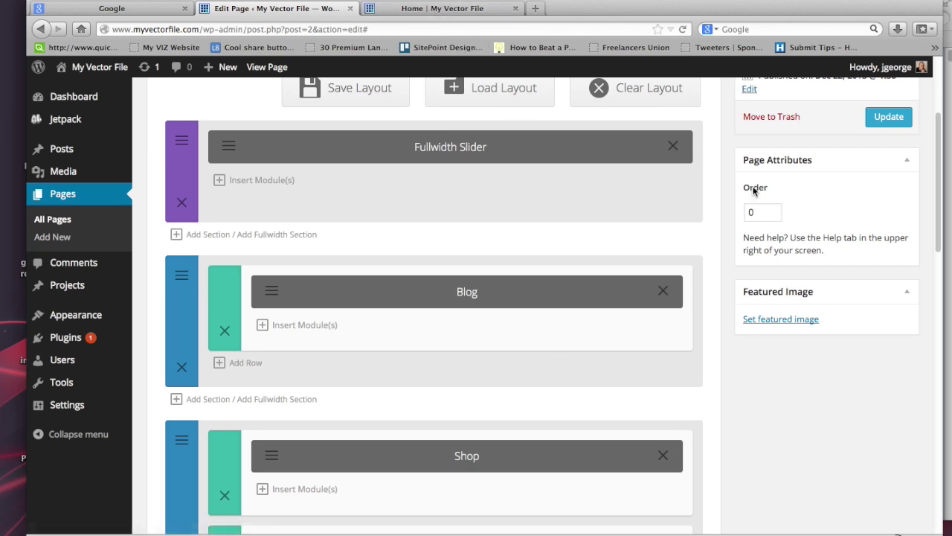
{"action": "left_click", "coordinate": [893, 117]}
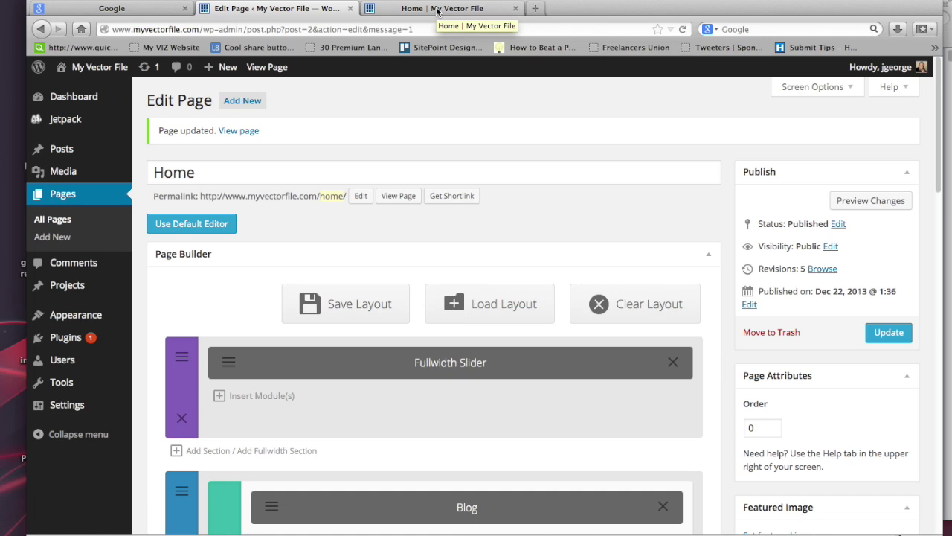
- Reload the live Home page and look through it for the new blog section between the slider and the shop content
{"action": "left_click", "coordinate": [438, 10]}
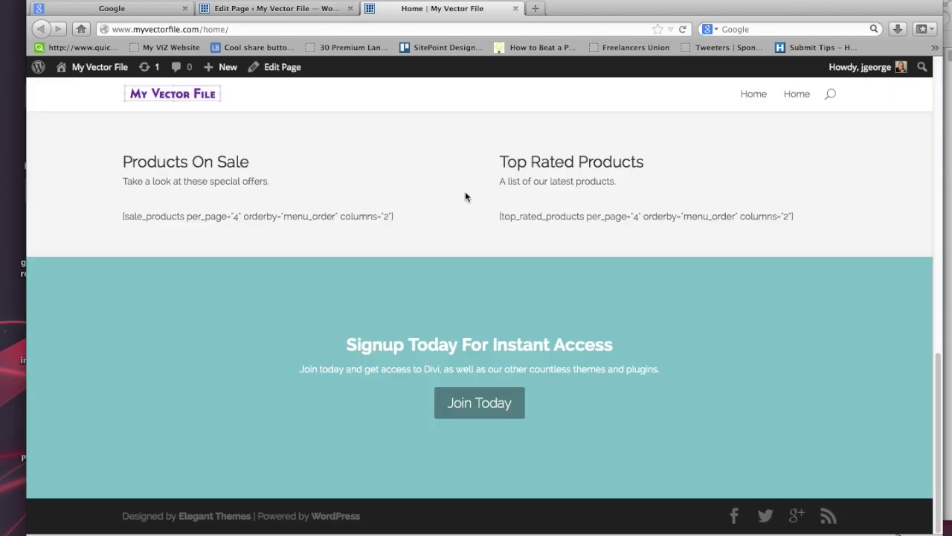
{"action": "key", "text": "super+r"}
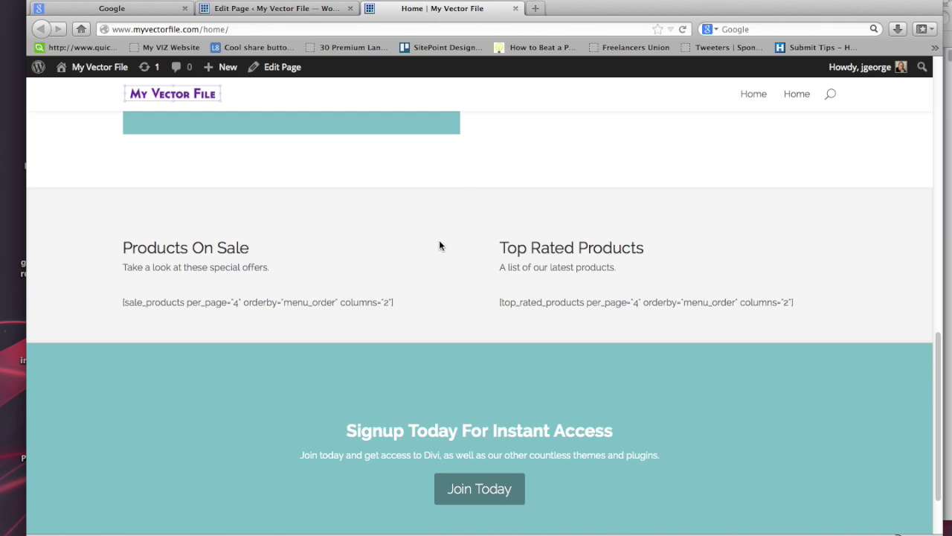
{"action": "scroll", "coordinate": [442, 227], "scroll_direction": "up", "scroll_amount": 10}
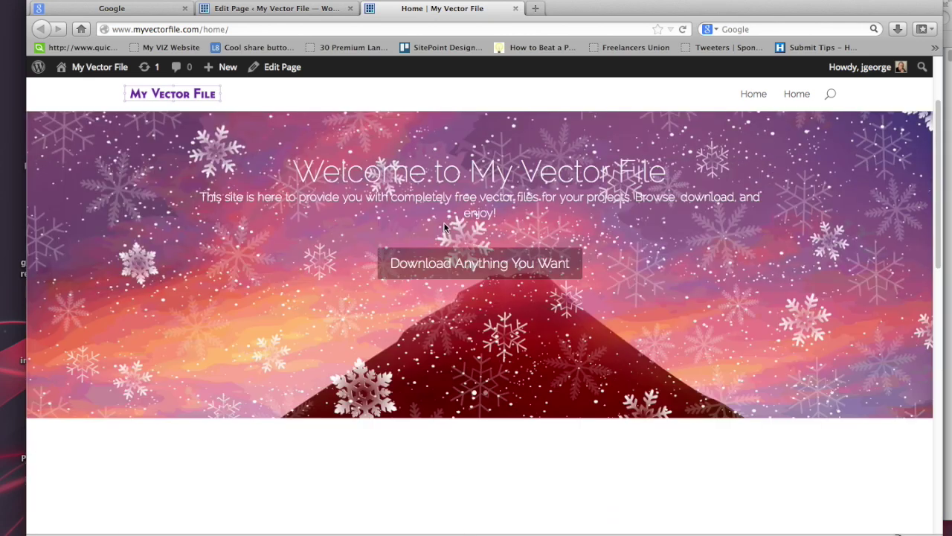
{"action": "scroll", "coordinate": [445, 227], "scroll_direction": "down", "scroll_amount": 6}
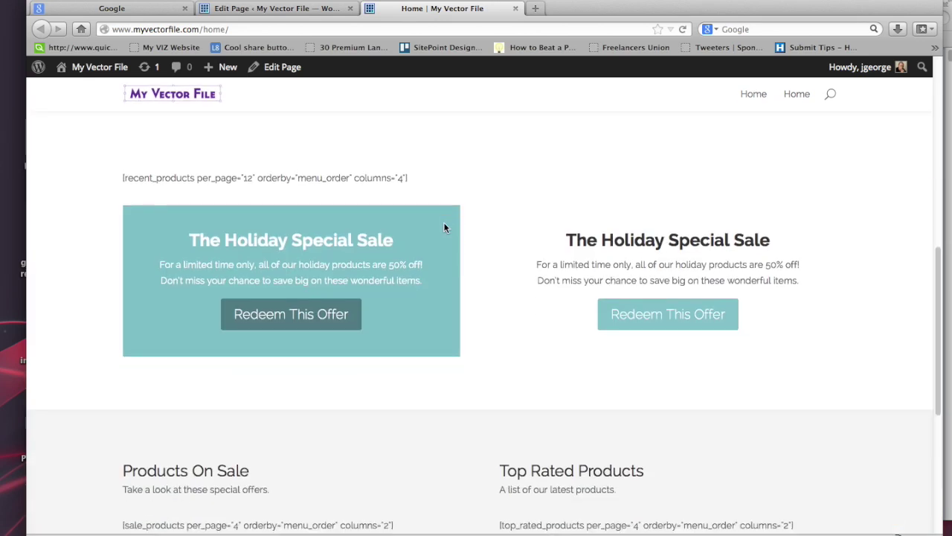
{"action": "scroll", "coordinate": [443, 227], "scroll_direction": "down", "scroll_amount": 2}
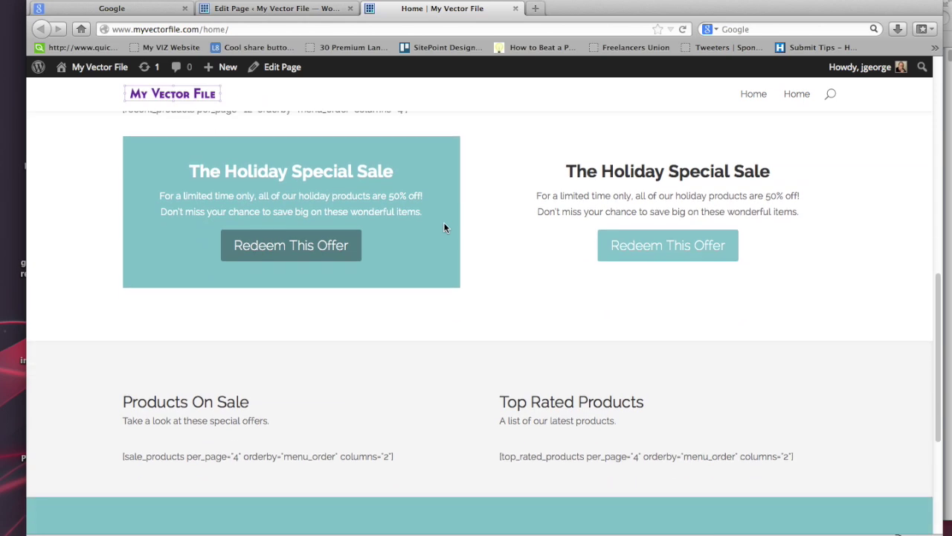
{"action": "scroll", "coordinate": [444, 227], "scroll_direction": "down", "scroll_amount": 4}
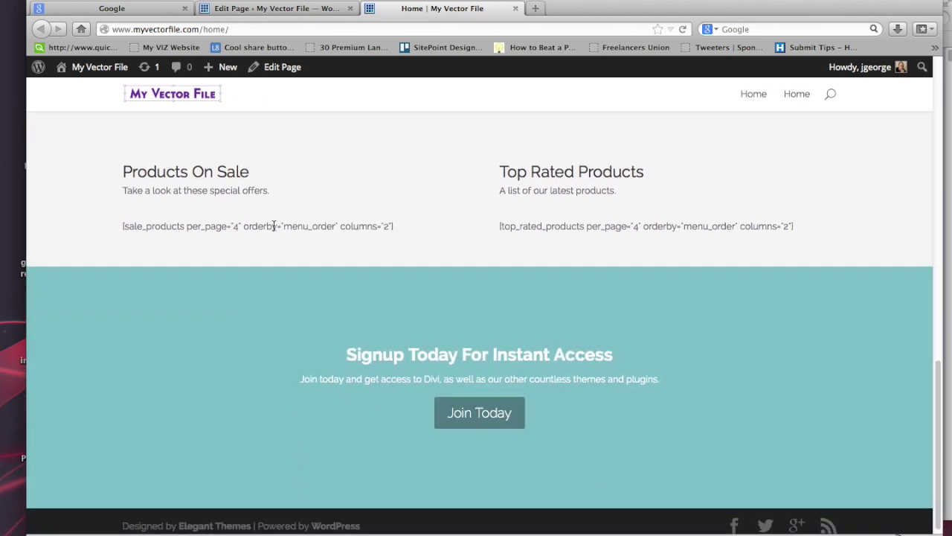
{"action": "scroll", "coordinate": [255, 313], "scroll_direction": "down", "scroll_amount": 1}
{"action": "scroll", "coordinate": [414, 200], "scroll_direction": "up", "scroll_amount": 8}
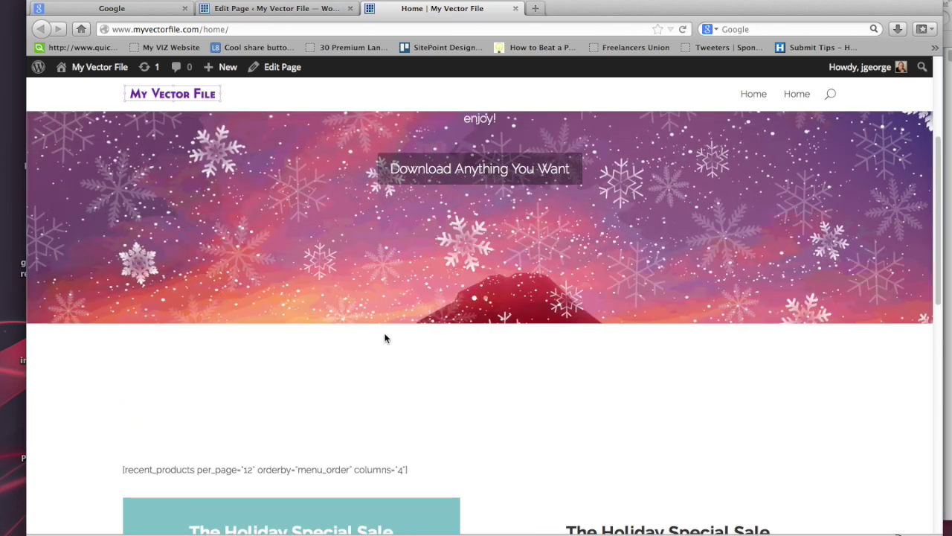
{"action": "scroll", "coordinate": [454, 365], "scroll_direction": "up", "scroll_amount": 3}
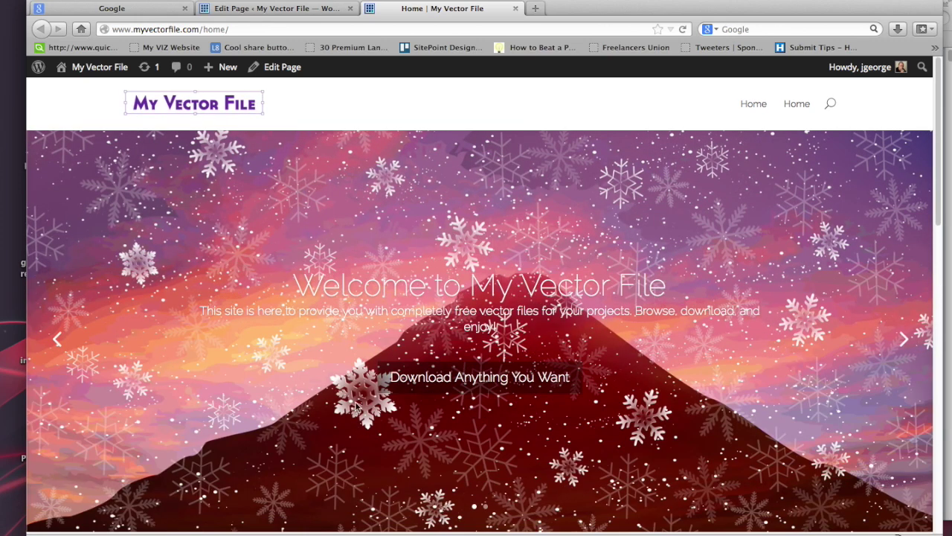
{"action": "scroll", "coordinate": [386, 265], "scroll_direction": "down", "scroll_amount": 5}
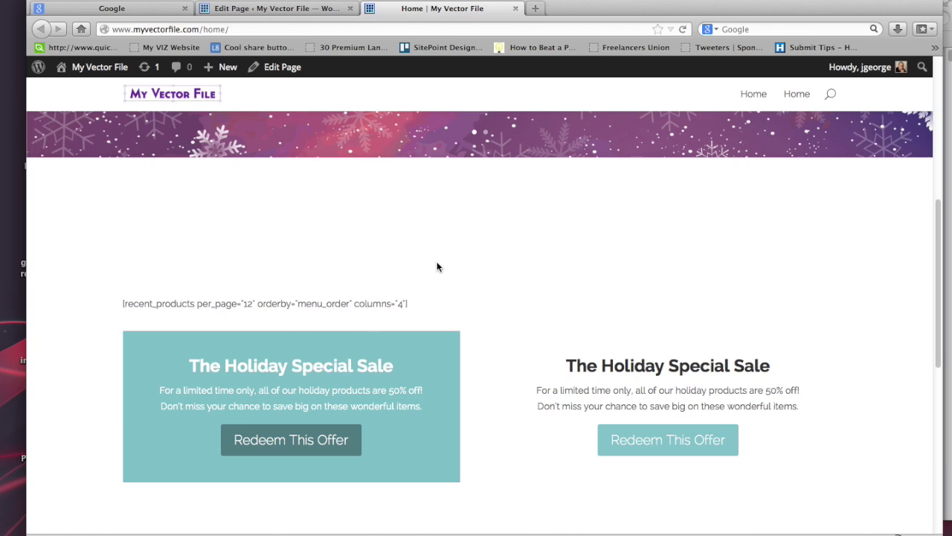
- Look over the rest of the live Home page, and review the Blog module's settings back in the page editor
{"action": "scroll", "coordinate": [435, 265], "scroll_direction": "down", "scroll_amount": 6}
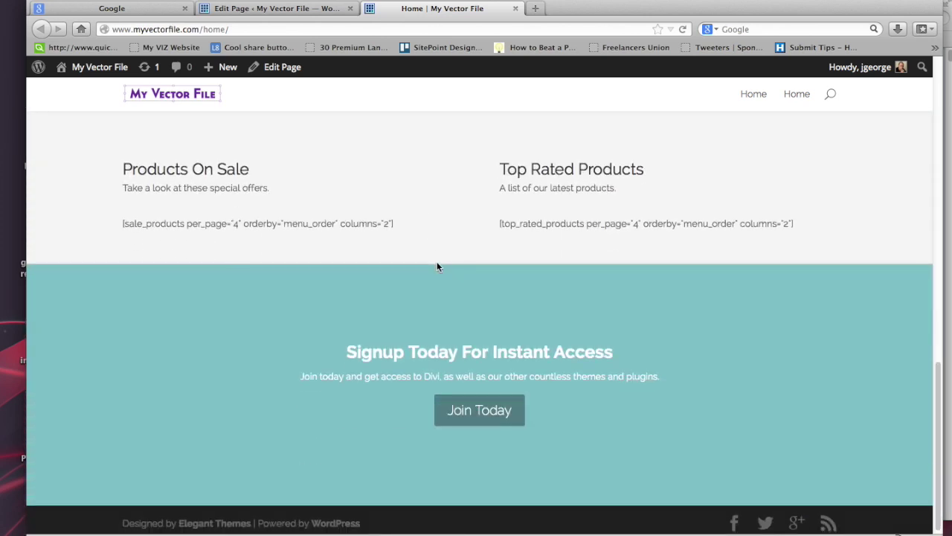
{"action": "scroll", "coordinate": [436, 267], "scroll_direction": "up", "scroll_amount": 6}
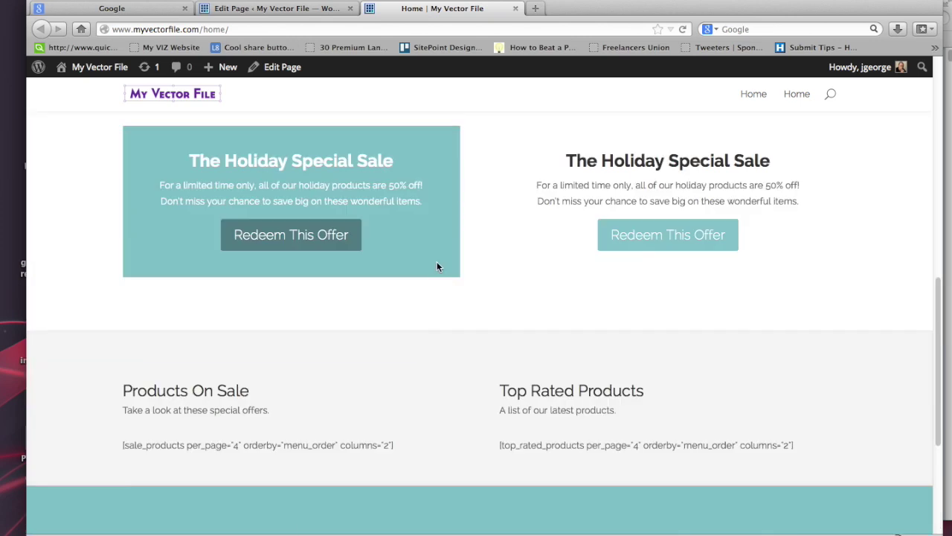
{"action": "left_click", "coordinate": [274, 9]}
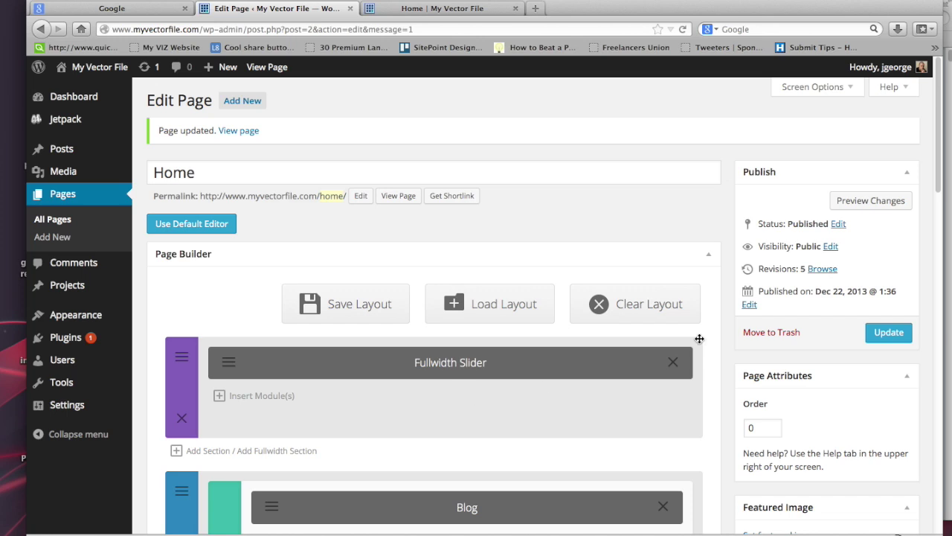
{"action": "scroll", "coordinate": [730, 189], "scroll_direction": "down", "scroll_amount": 5}
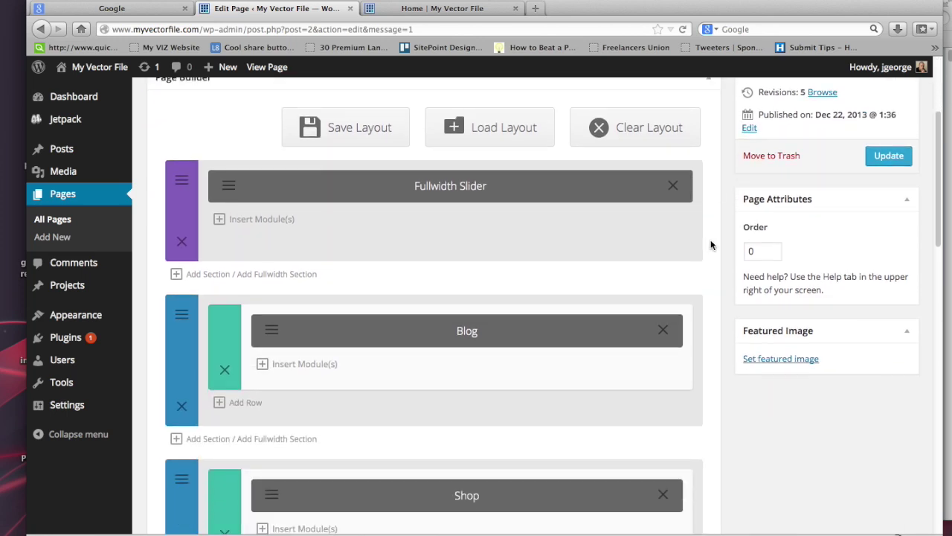
{"action": "left_click", "coordinate": [273, 332]}
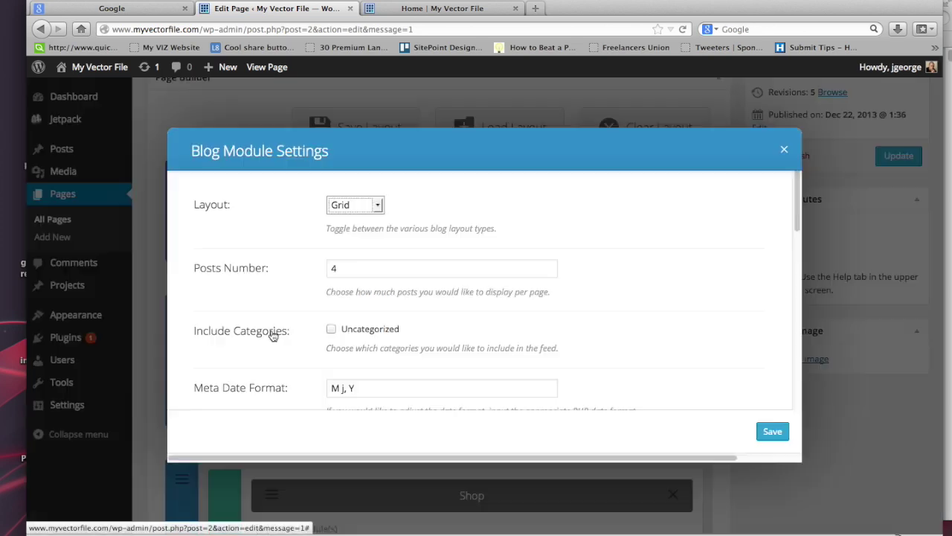
{"action": "left_click", "coordinate": [786, 151]}
- Try an Animated Counters module below the Blog module and look over its text and background color options
{"action": "scroll", "coordinate": [434, 325], "scroll_direction": "down", "scroll_amount": 3}
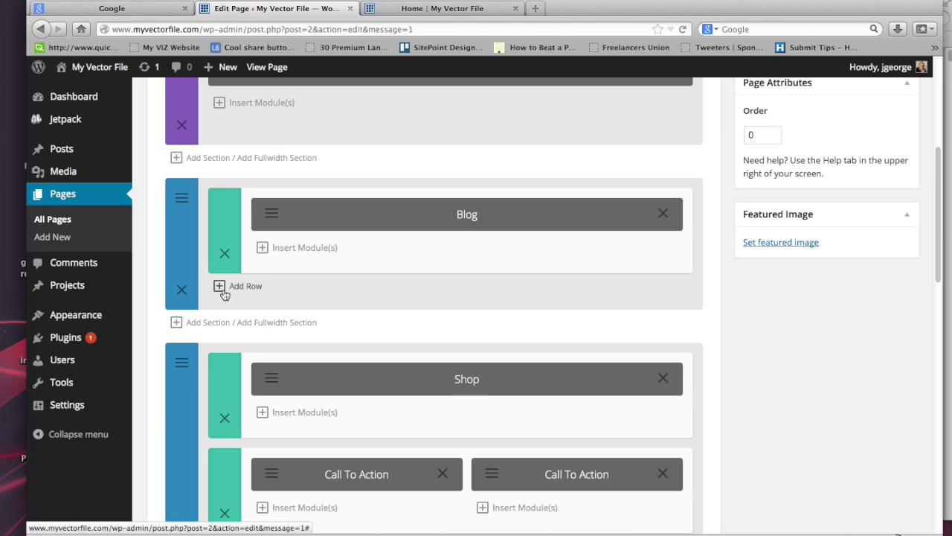
{"action": "left_click", "coordinate": [263, 249]}
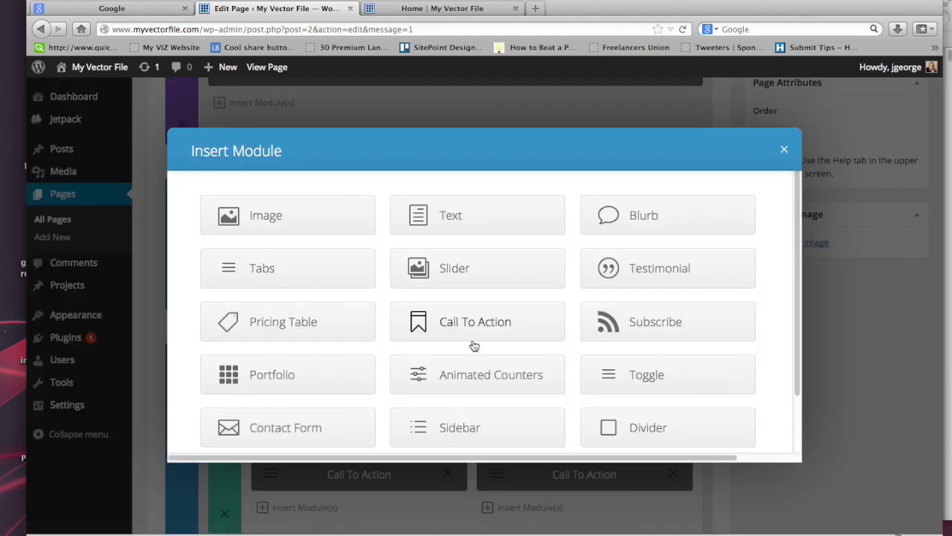
{"action": "left_click", "coordinate": [466, 379]}
{"action": "scroll", "coordinate": [352, 276], "scroll_direction": "down", "scroll_amount": 3}
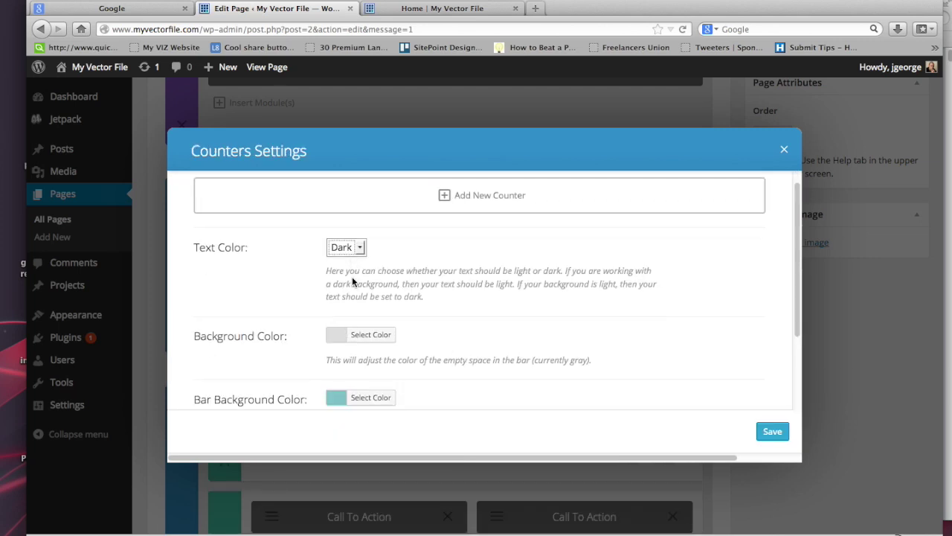
{"action": "scroll", "coordinate": [352, 276], "scroll_direction": "up", "scroll_amount": 3}
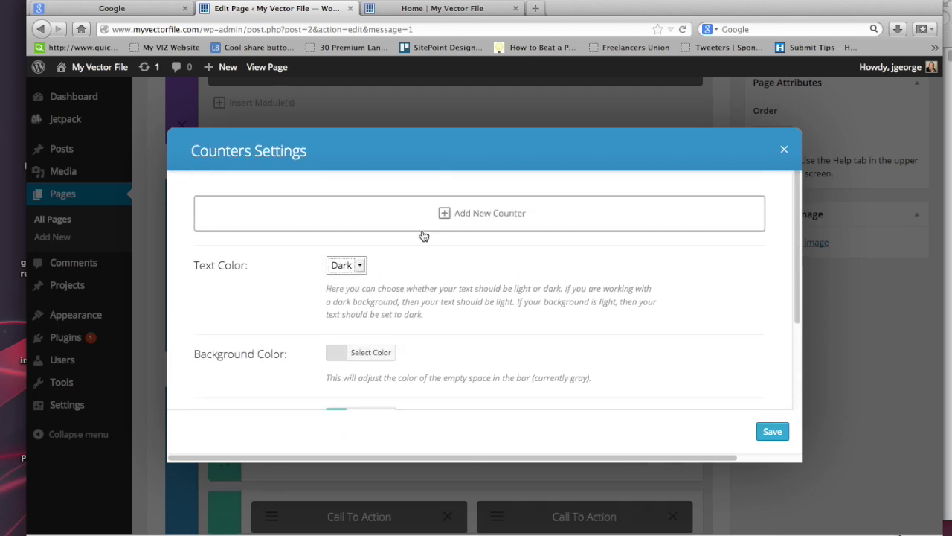
- Try adding a new counter, review its title and percent fields and the bar colors, and leave the counters settings without saving
{"action": "left_click", "coordinate": [446, 212]}
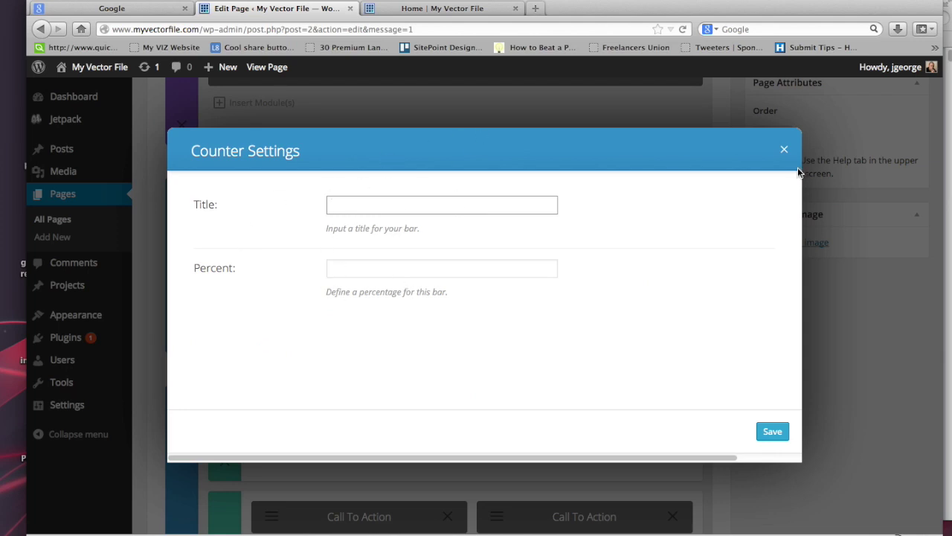
{"action": "left_click", "coordinate": [784, 148]}
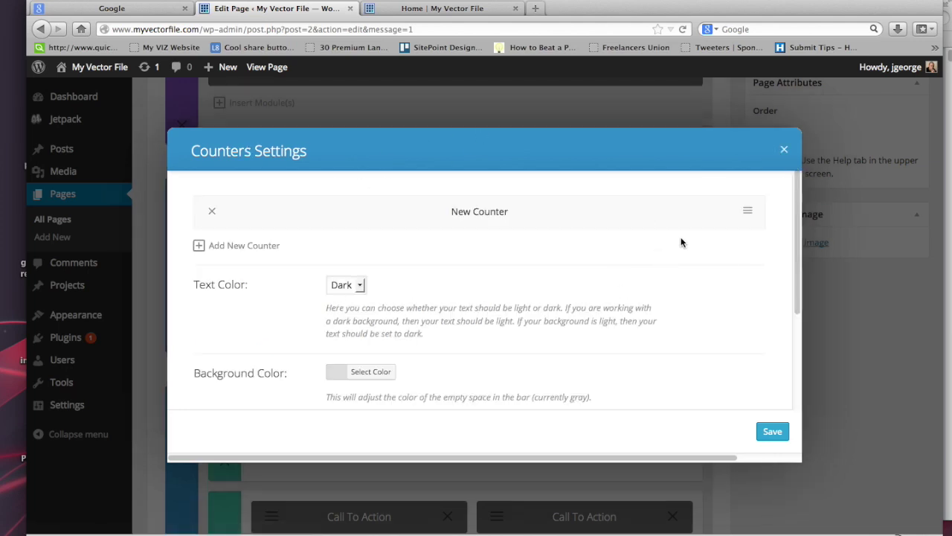
{"action": "scroll", "coordinate": [434, 266], "scroll_direction": "down", "scroll_amount": 3}
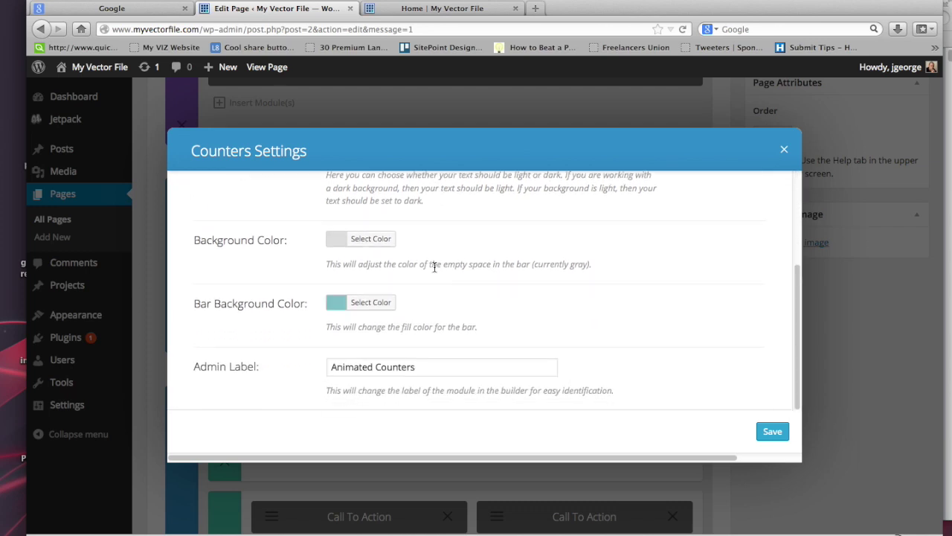
{"action": "left_click", "coordinate": [784, 150]}
{"action": "scroll", "coordinate": [489, 315], "scroll_direction": "down", "scroll_amount": 10}
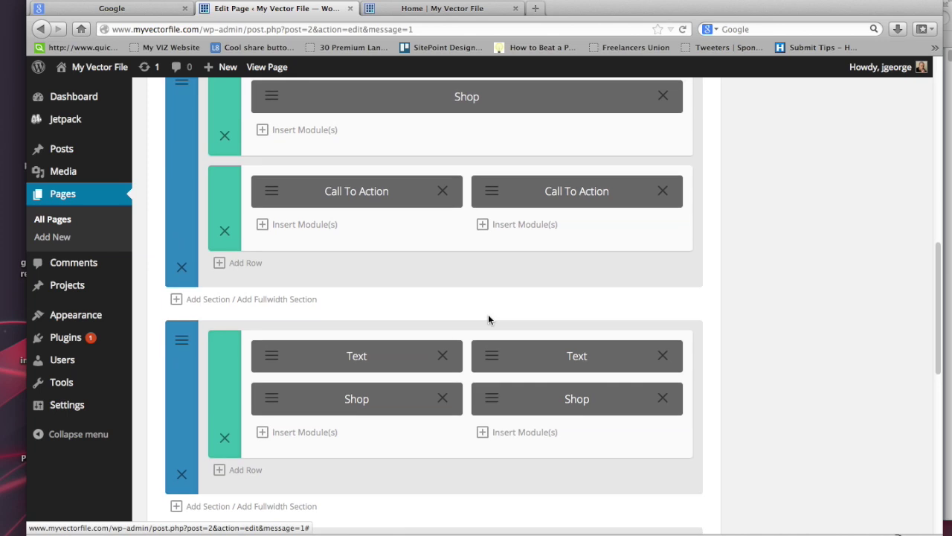
{"action": "scroll", "coordinate": [488, 314], "scroll_direction": "down", "scroll_amount": 6}
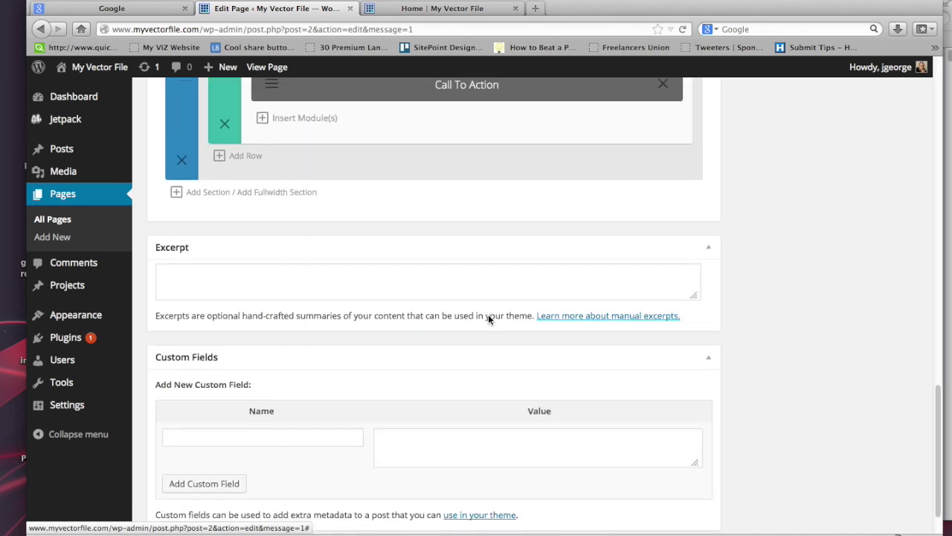
{"action": "scroll", "coordinate": [488, 314], "scroll_direction": "up", "scroll_amount": 8}
{"action": "scroll", "coordinate": [488, 316], "scroll_direction": "up", "scroll_amount": 10}
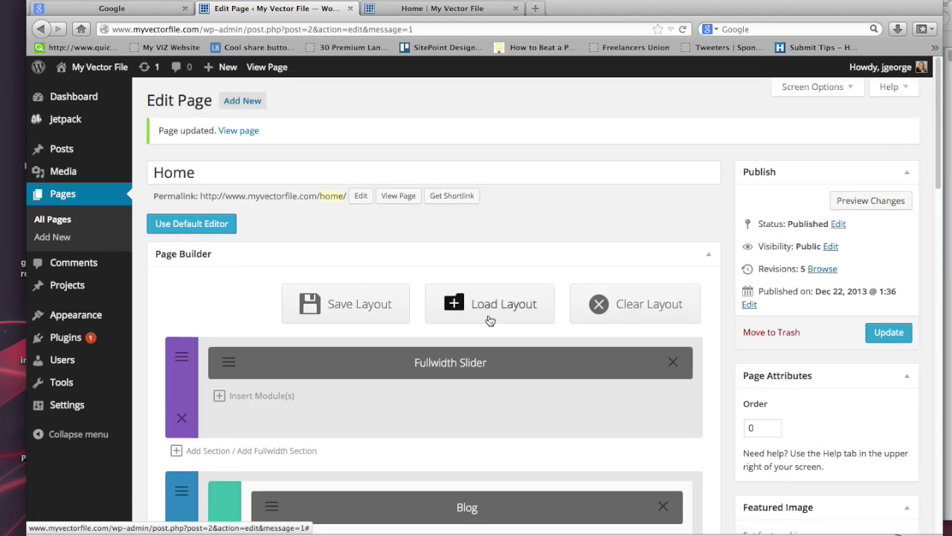